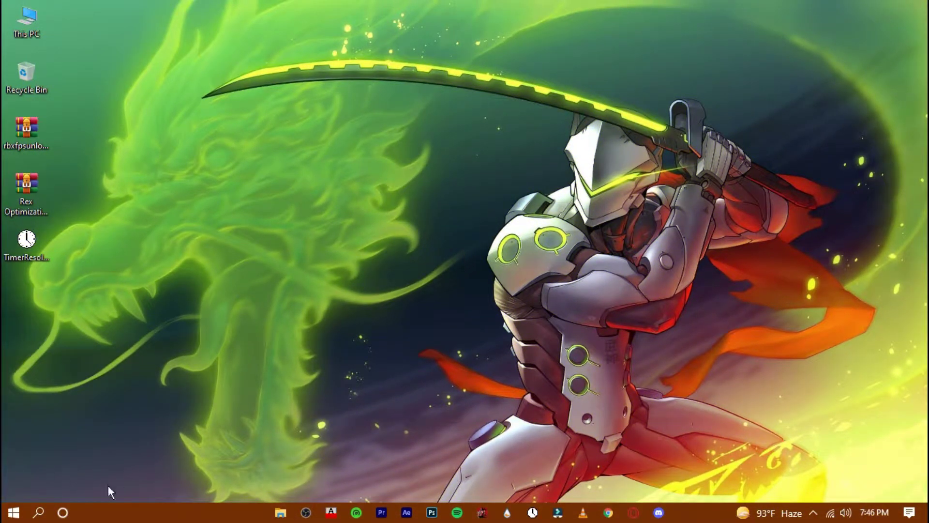
Step: Follow the Roblox Player shortcut to its version-76d1376b1e924c67 install folder and select RobloxPlayerBeta
left_click(7, 514)
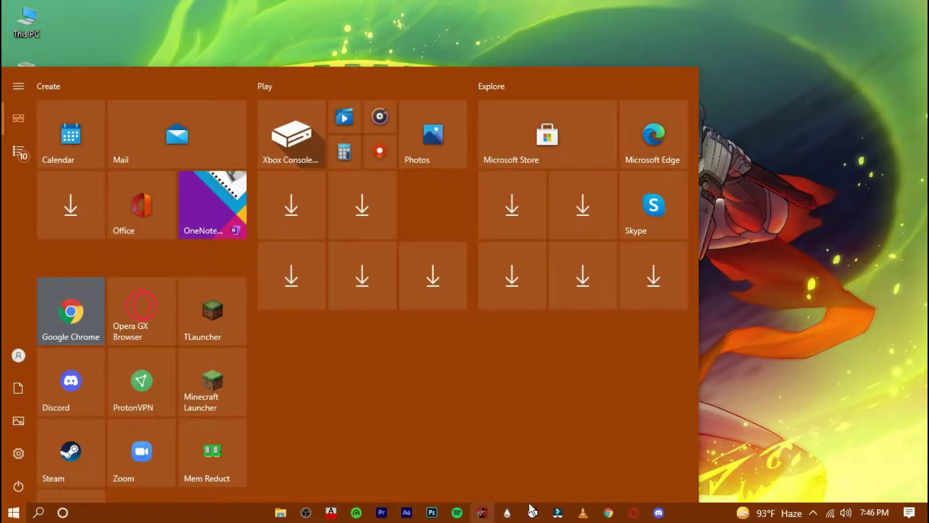
type("roblox")
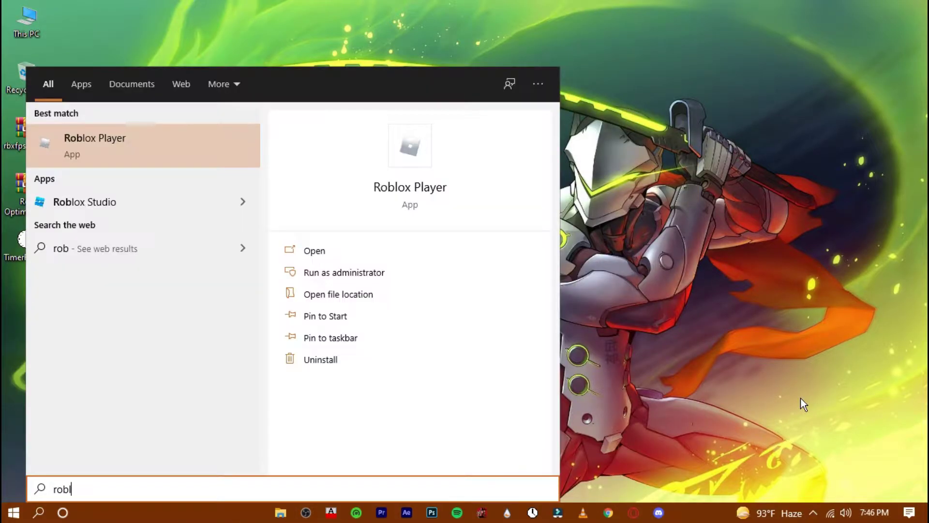
left_click(414, 295)
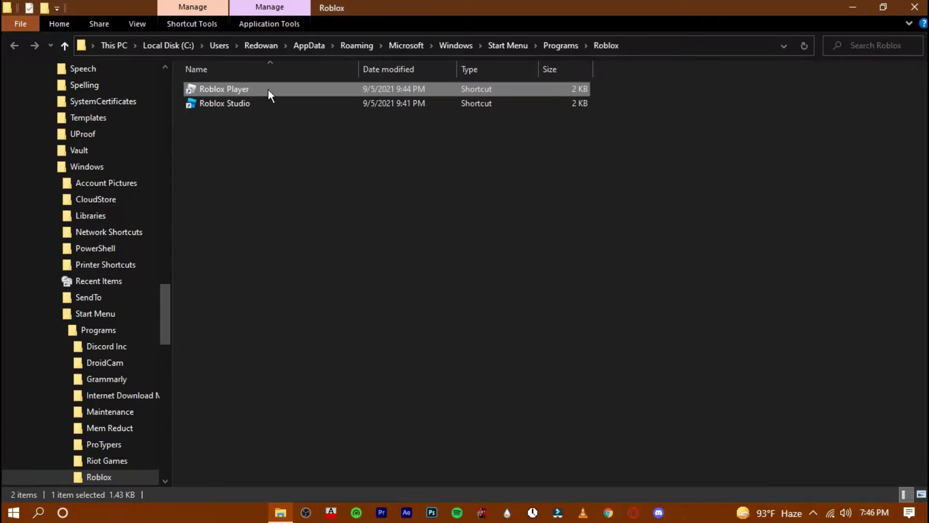
right_click(268, 89)
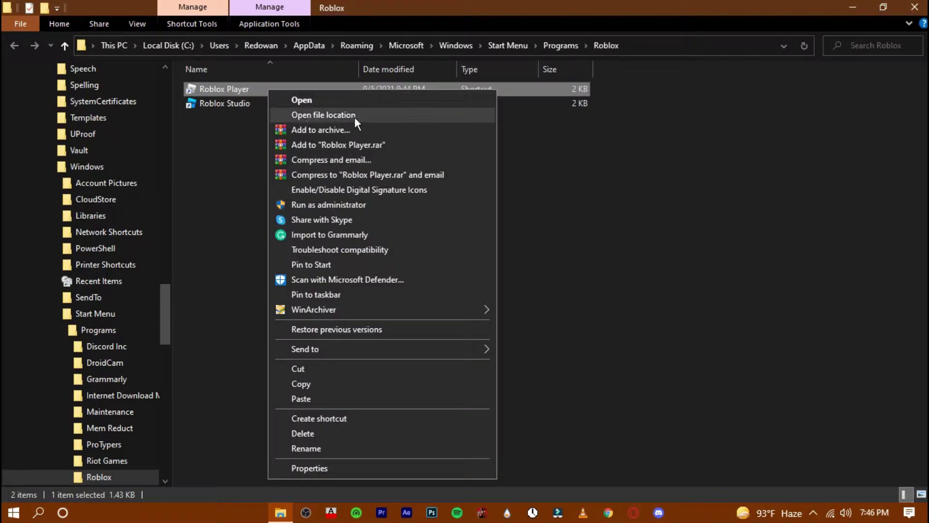
left_click(428, 115)
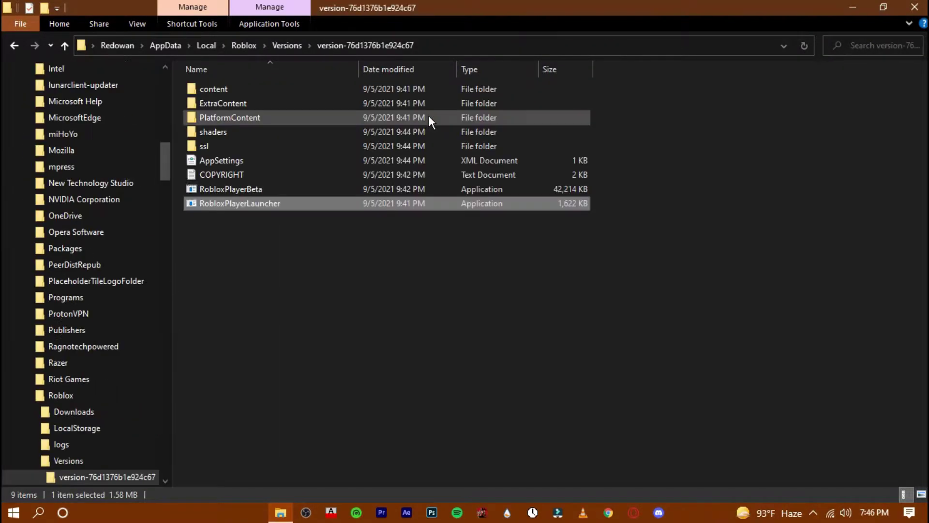
left_click(323, 234)
left_click(294, 191)
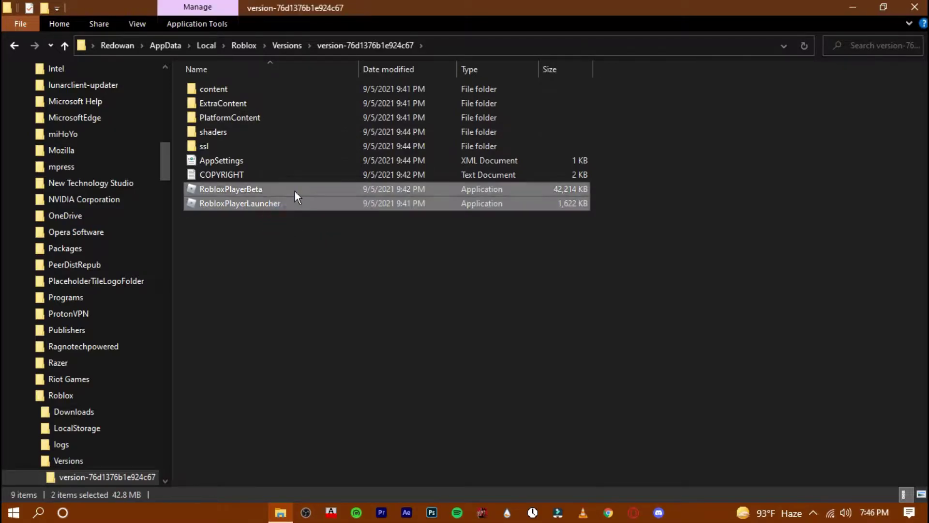
Step: Open the Properties window of RobloxPlayerLauncher
key("shift+Down")
left_click(594, 237)
left_click(277, 201)
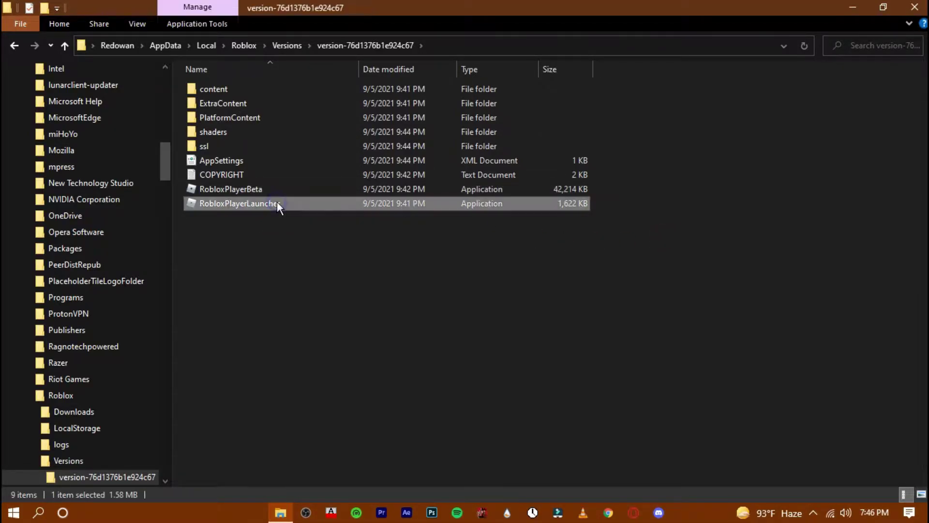
right_click(277, 201)
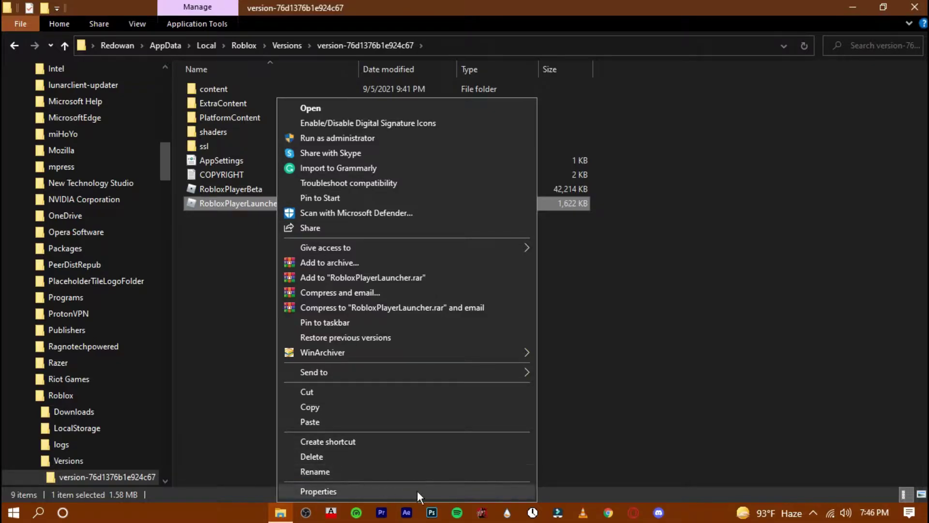
left_click(433, 489)
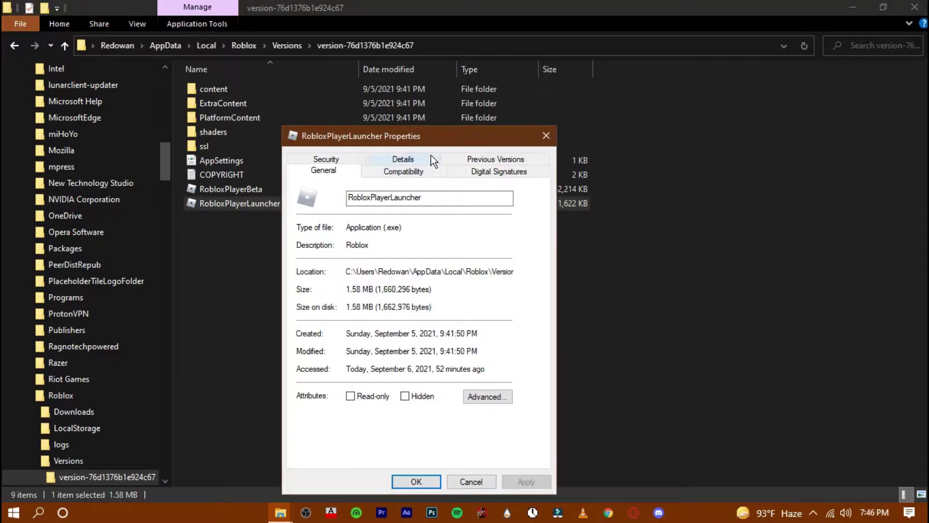
left_click_drag(430, 136, 486, 92)
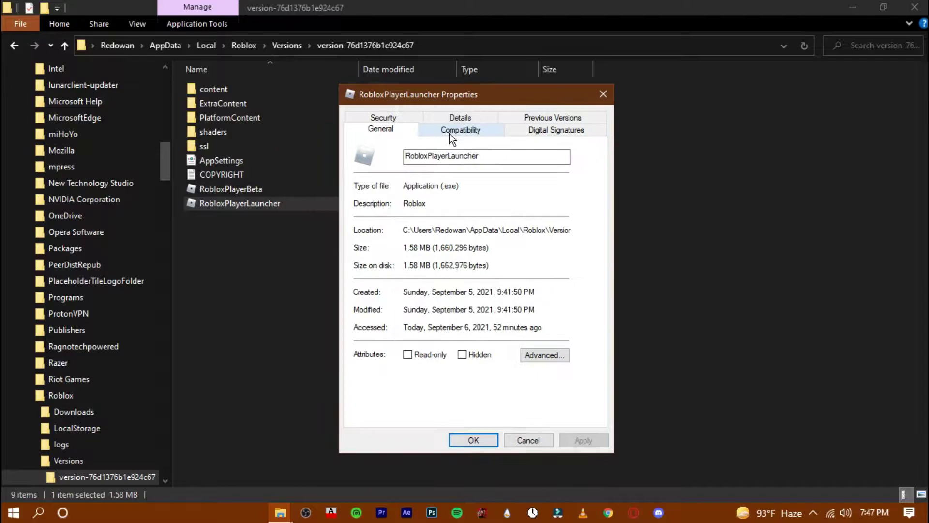
Step: Disable fullscreen optimizations, run as administrator and override high DPI scaling, then apply
left_click(483, 129)
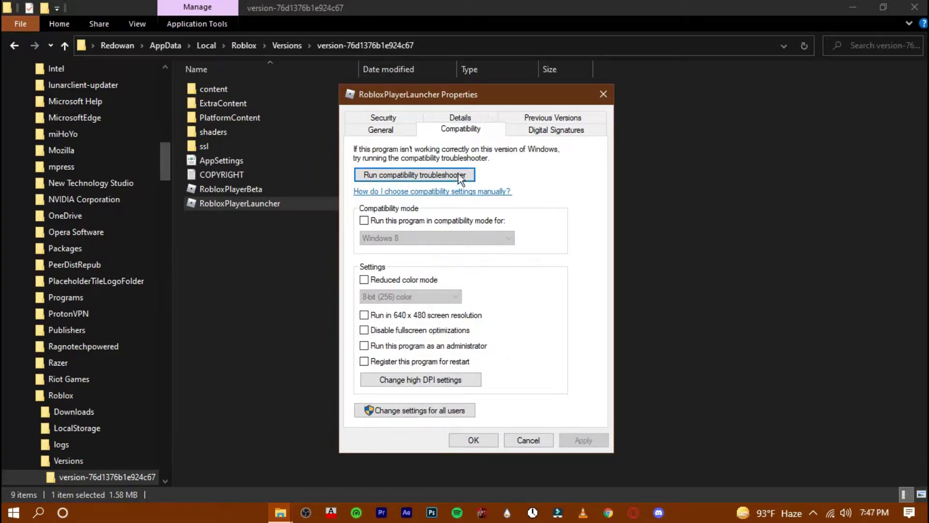
left_click(364, 346)
left_click(364, 330)
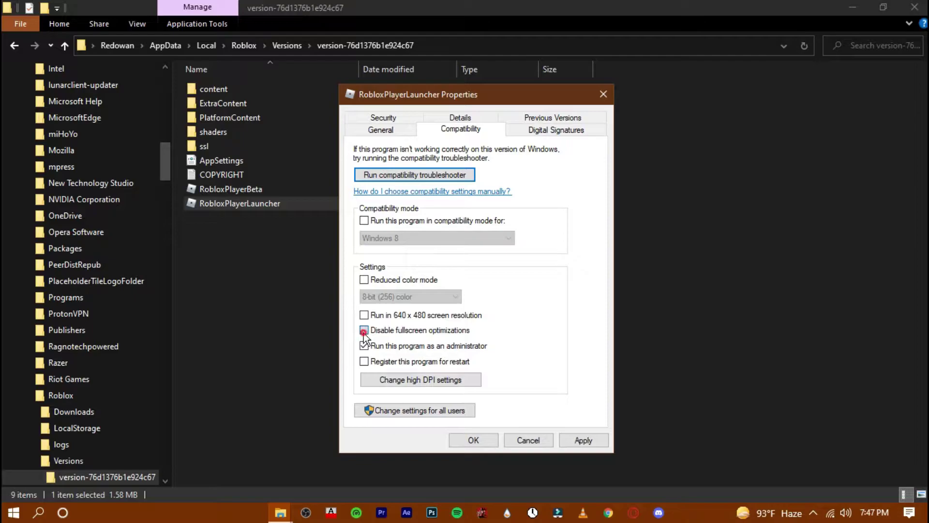
left_click(421, 381)
left_click(424, 359)
left_click(522, 404)
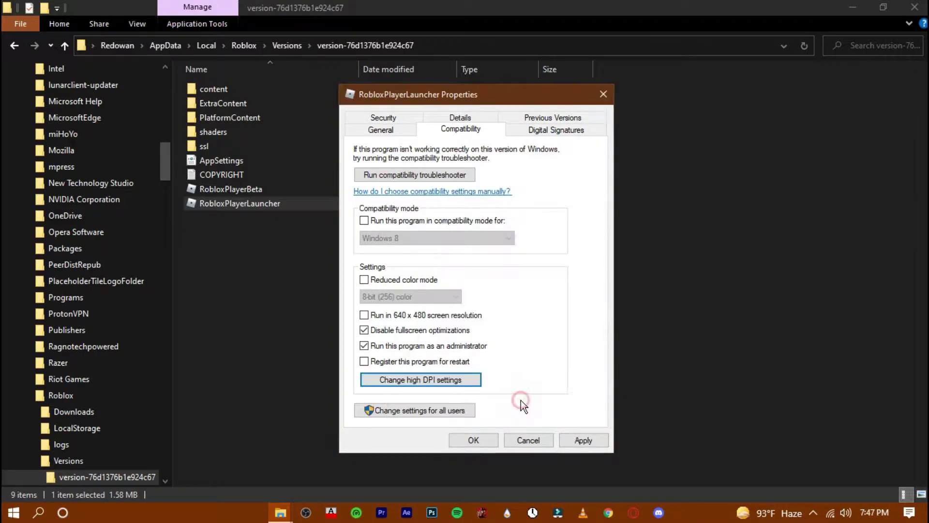
left_click(582, 441)
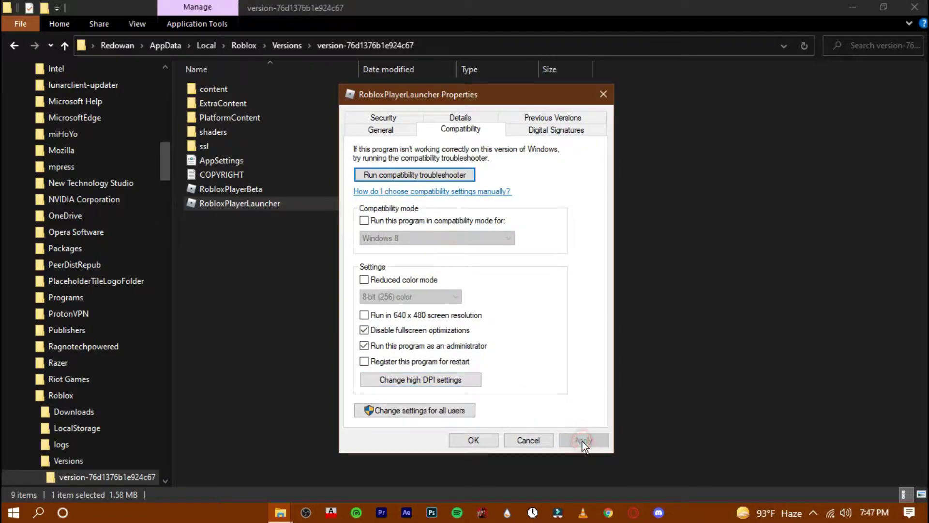
left_click(474, 441)
Step: Set RobloxPlayerBeta to run as administrator with fullscreen optimizations disabled and DPI scaling overridden
left_click(258, 191)
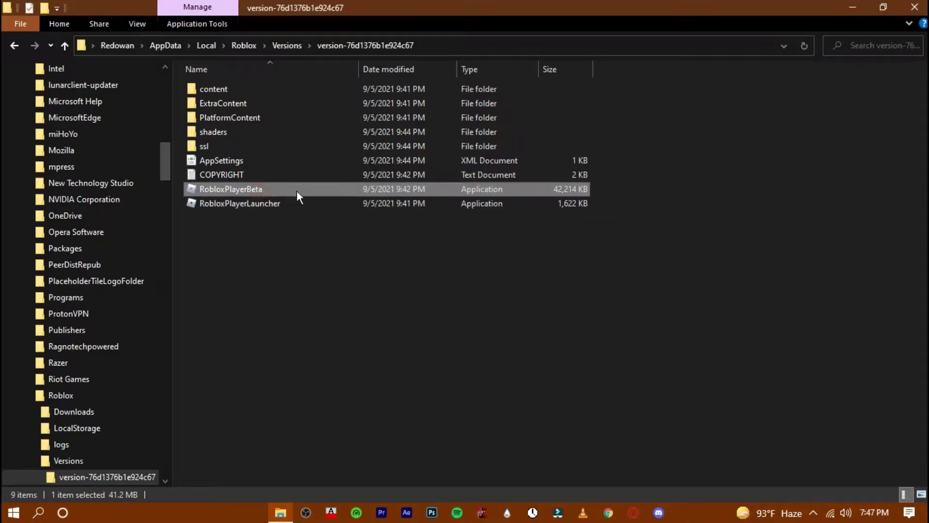
right_click(449, 191)
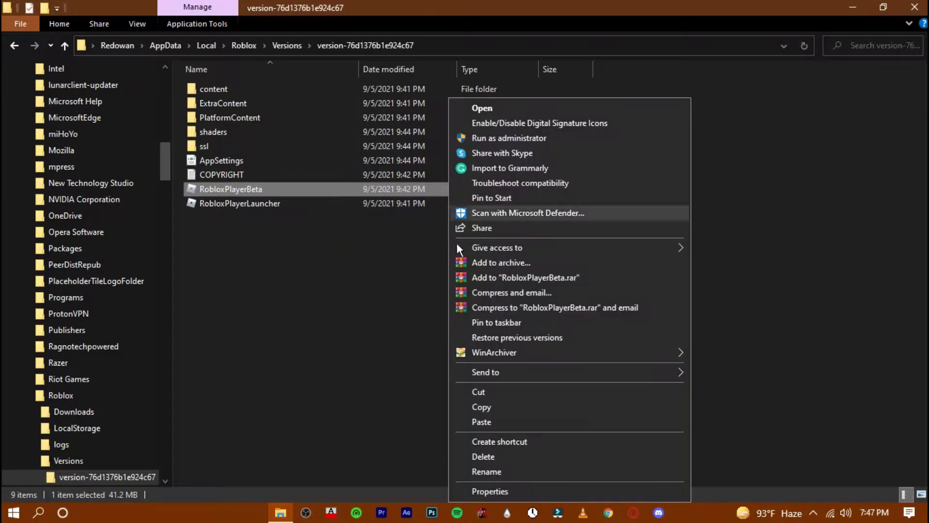
left_click(497, 489)
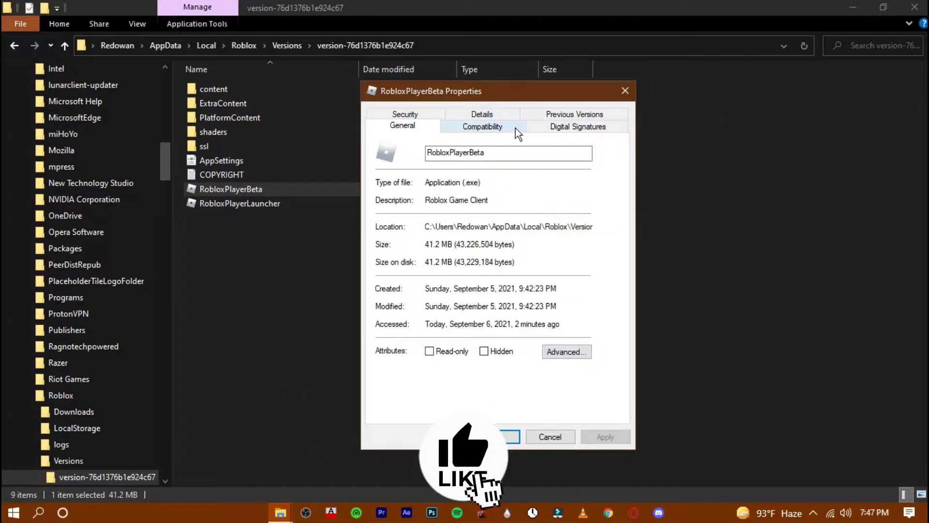
left_click(517, 128)
left_click(430, 326)
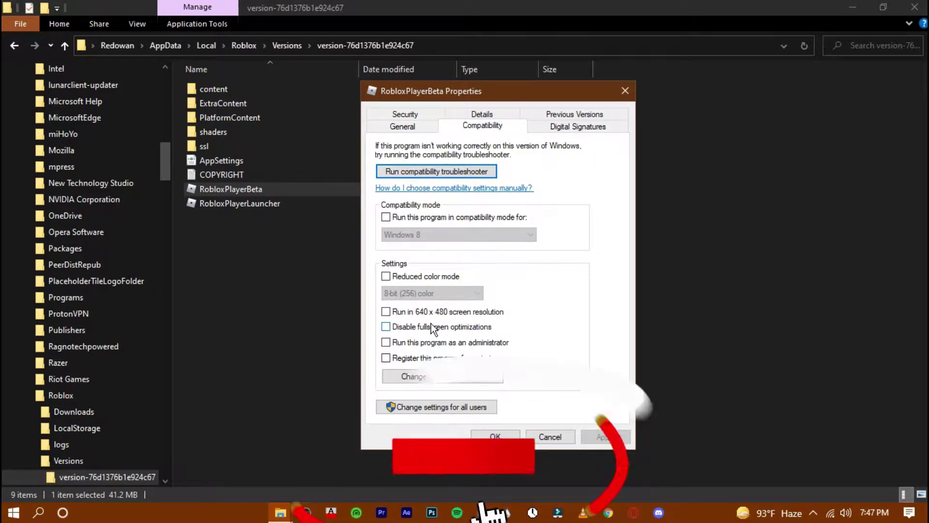
left_click(426, 341)
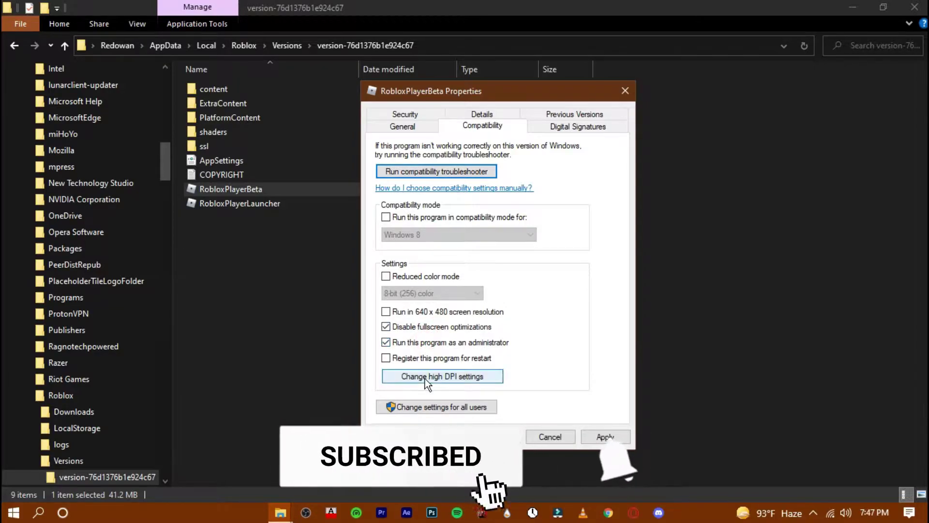
left_click(425, 377)
left_click(425, 353)
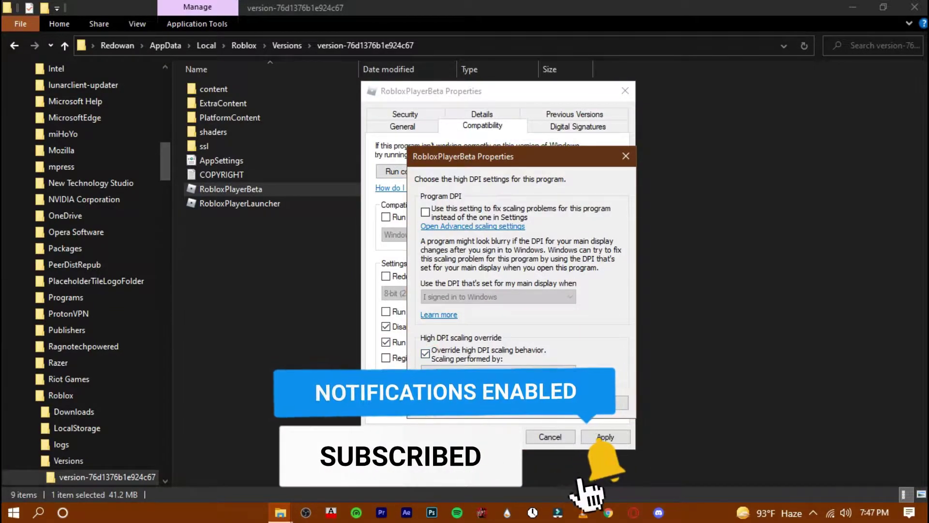
left_click(552, 404)
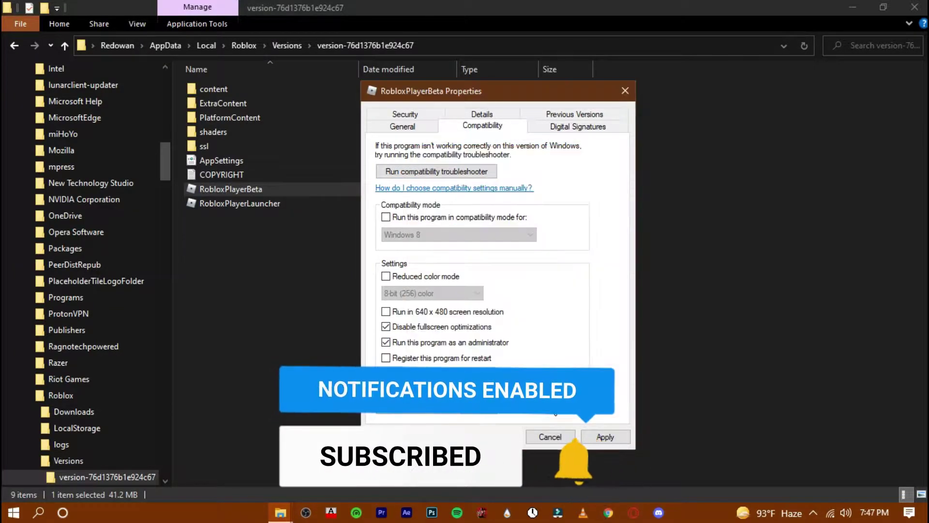
left_click(602, 438)
left_click(496, 437)
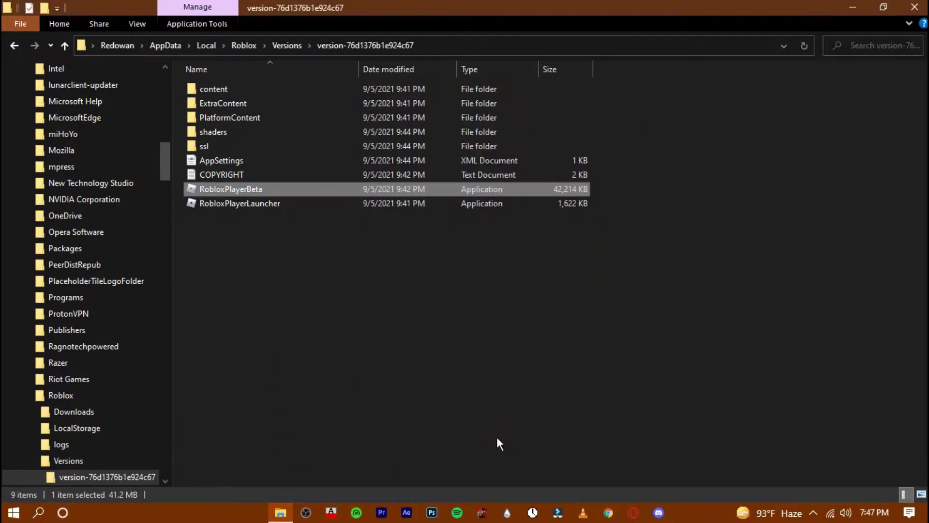
Step: Copy the Roblox version folder path from the address bar and close File Explorer
left_click(446, 300)
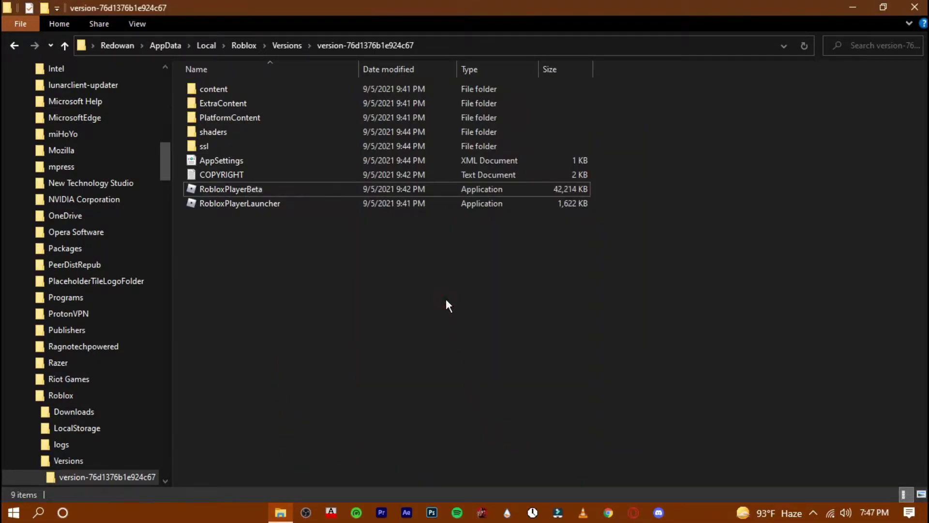
left_click(463, 45)
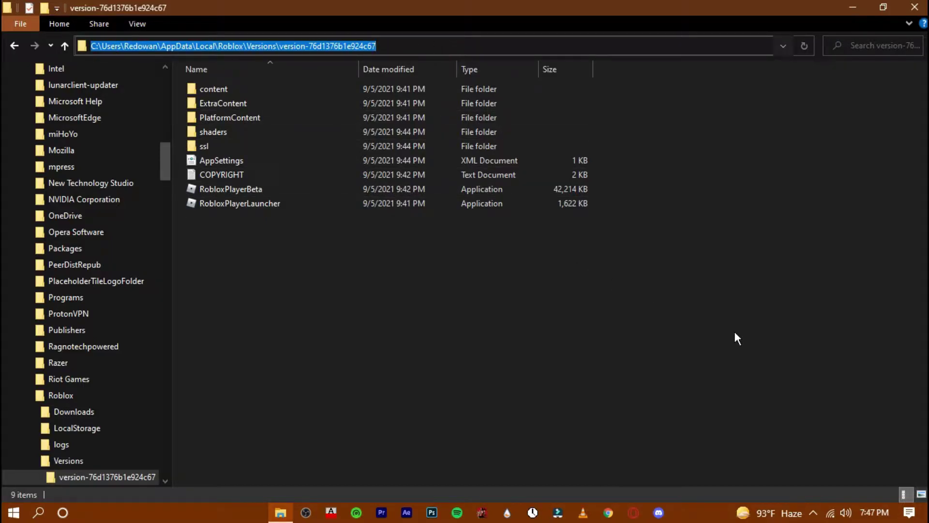
right_click(407, 42)
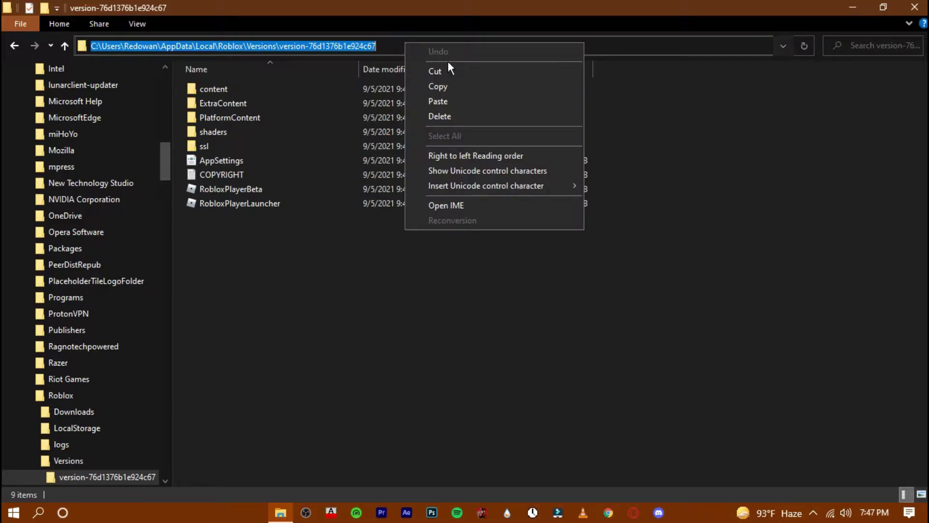
left_click(467, 88)
left_click(915, 7)
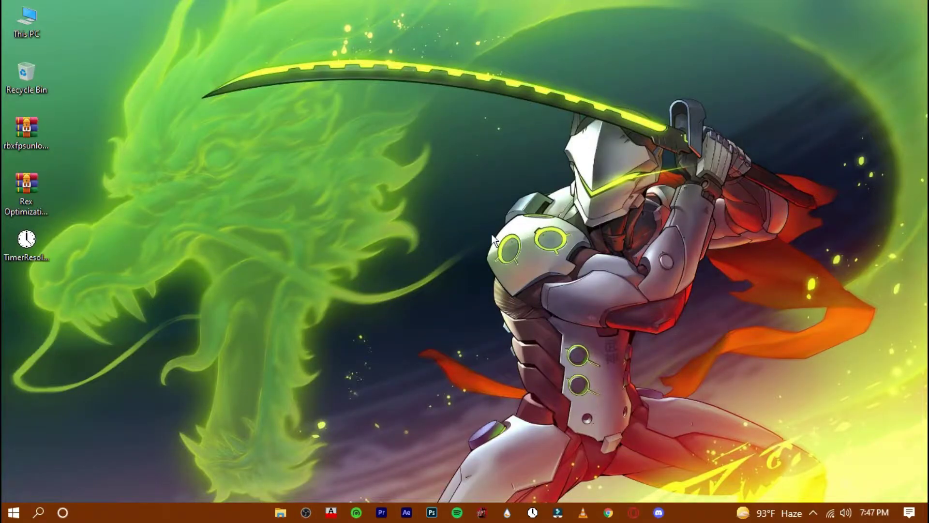
Step: Add RobloxPlayerLauncher from the pasted Roblox version folder to the Graphics settings app list
left_click(38, 512)
type("graphics")
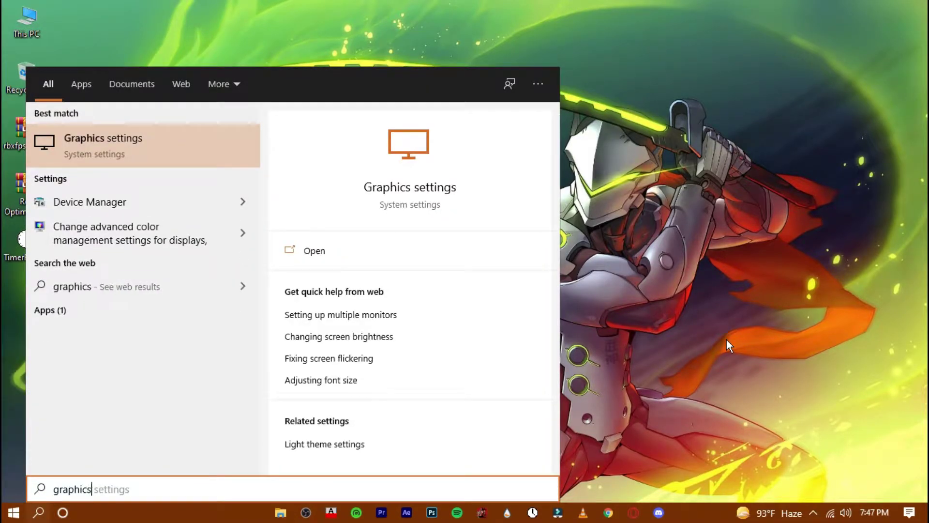
key("Return")
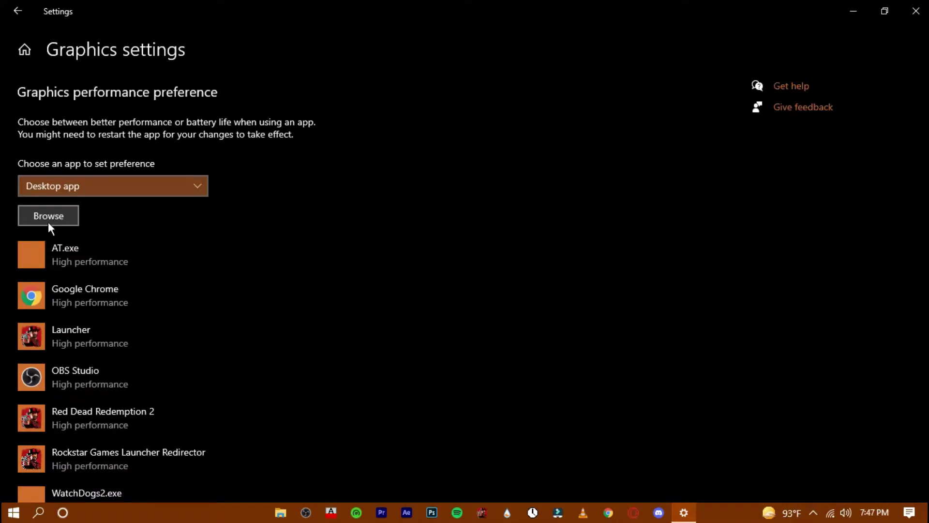
left_click(69, 219)
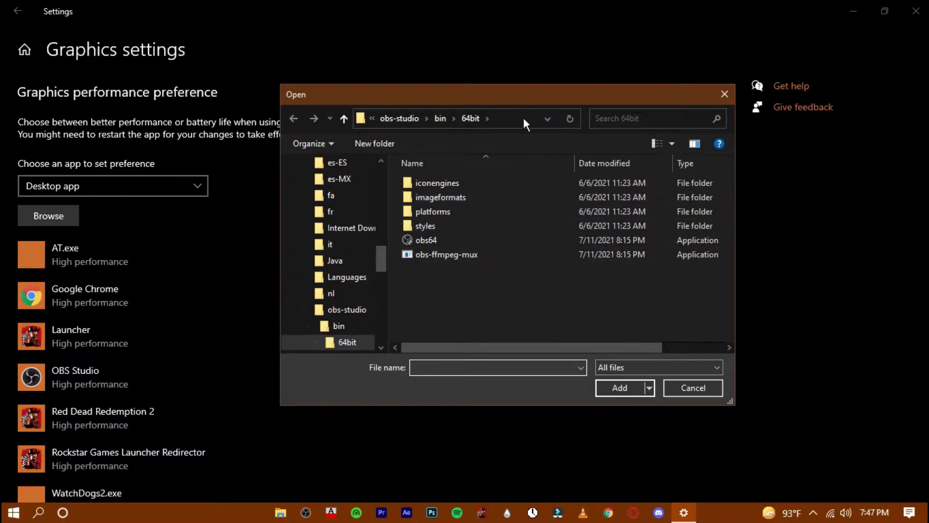
left_click(524, 118)
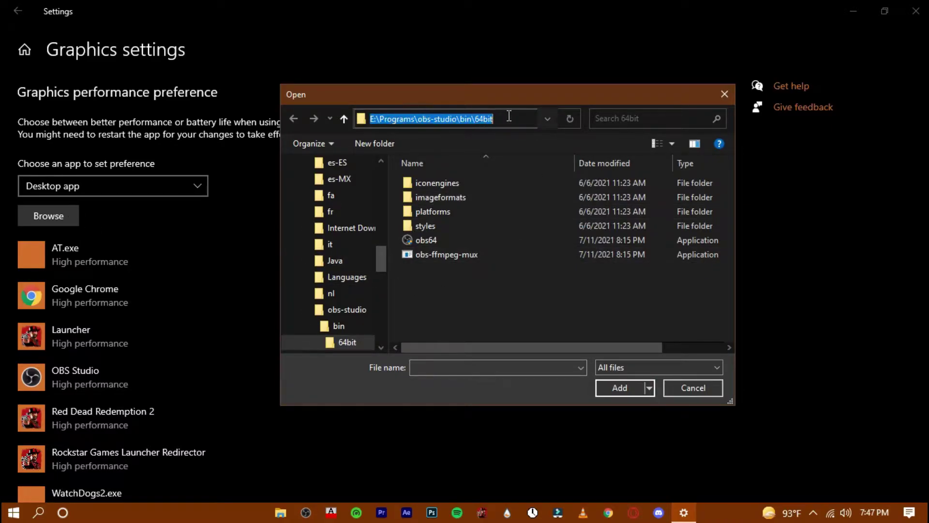
right_click(508, 116)
left_click(553, 175)
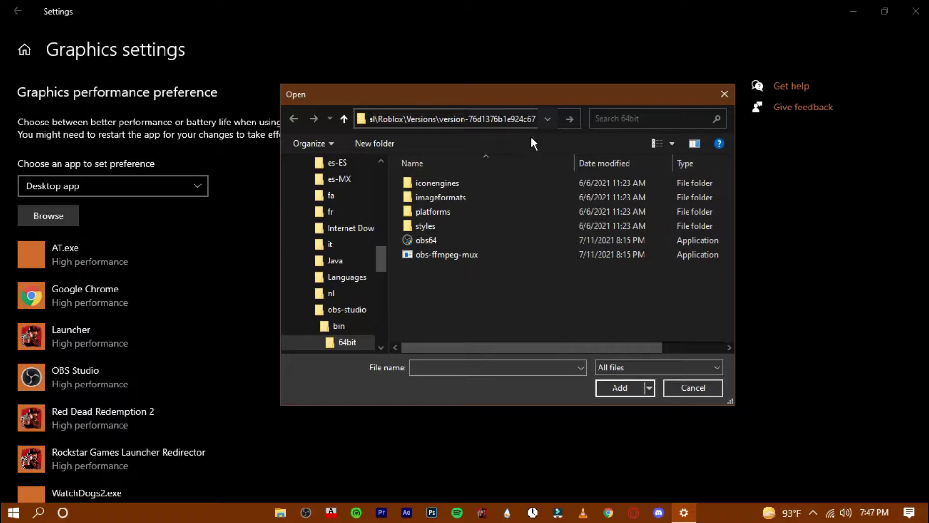
key("Return")
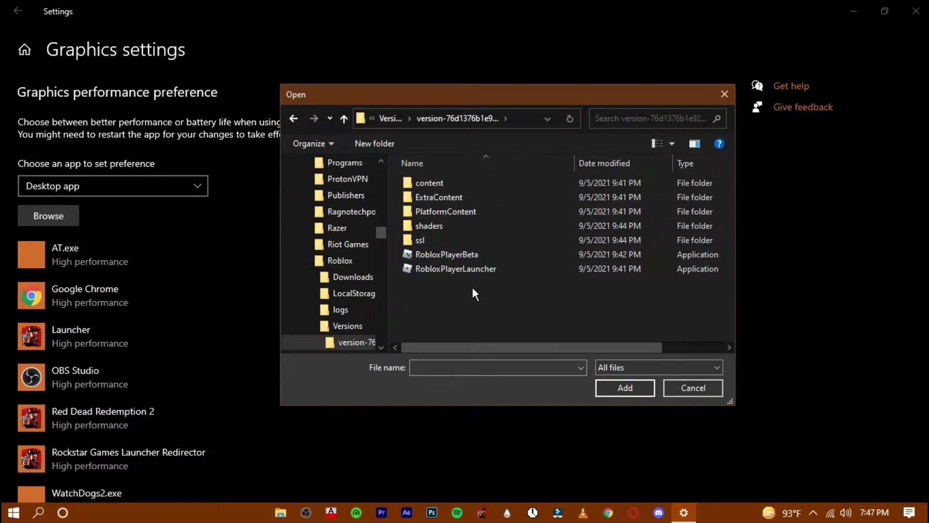
left_click(445, 268)
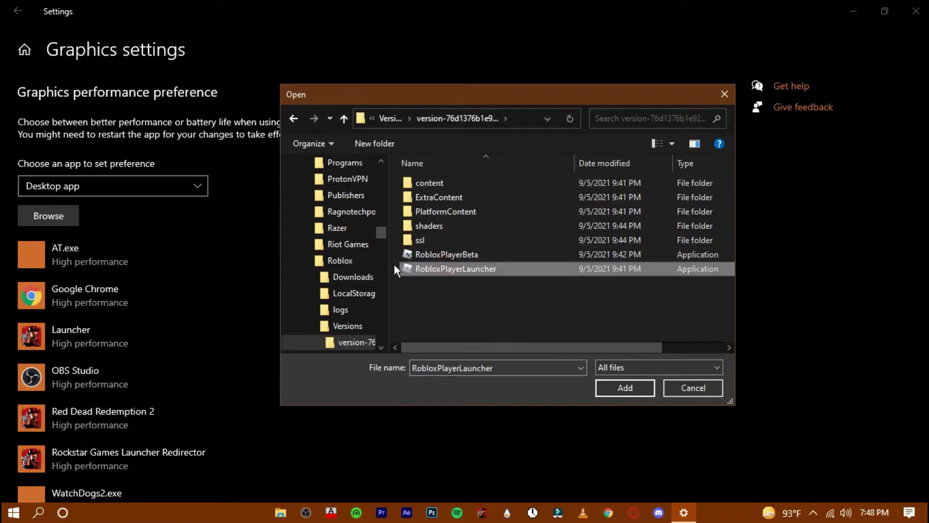
left_click(626, 387)
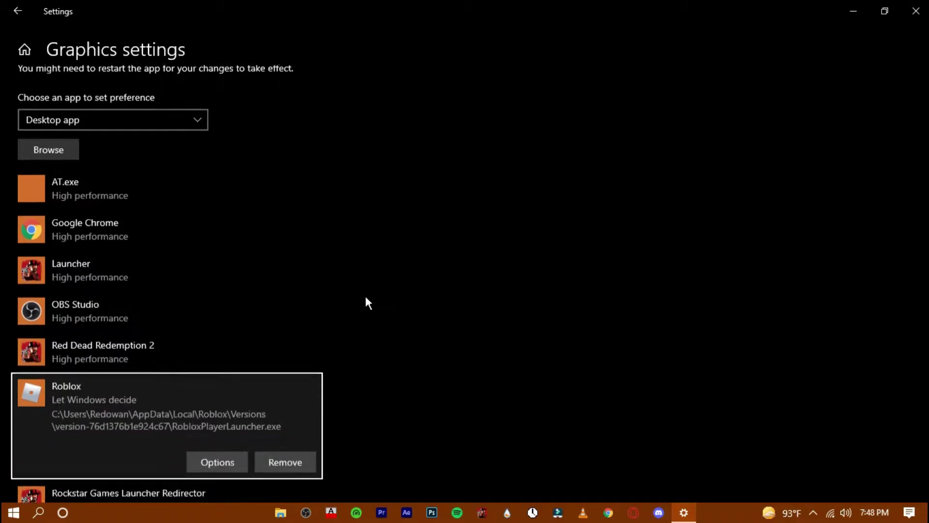
Step: Set Roblox's graphics preference to High performance and save it
left_click(236, 397)
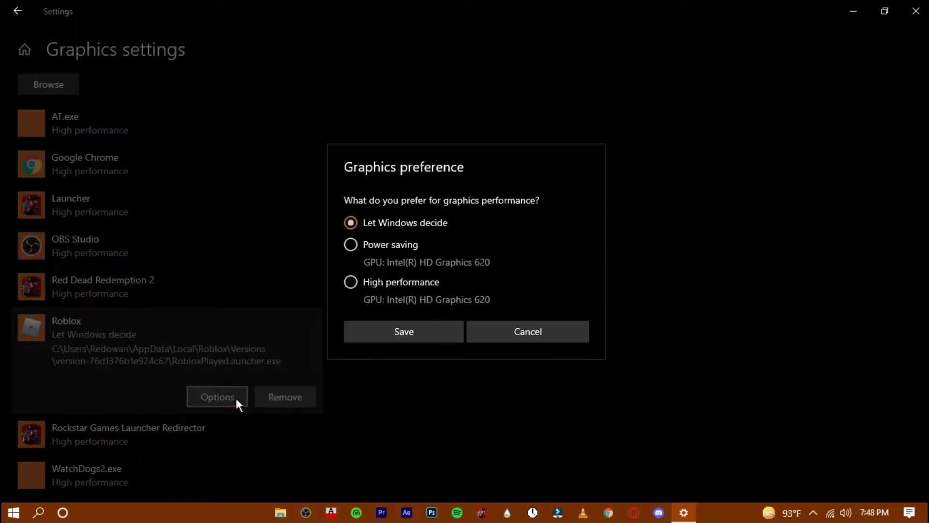
left_click(350, 283)
left_click(379, 334)
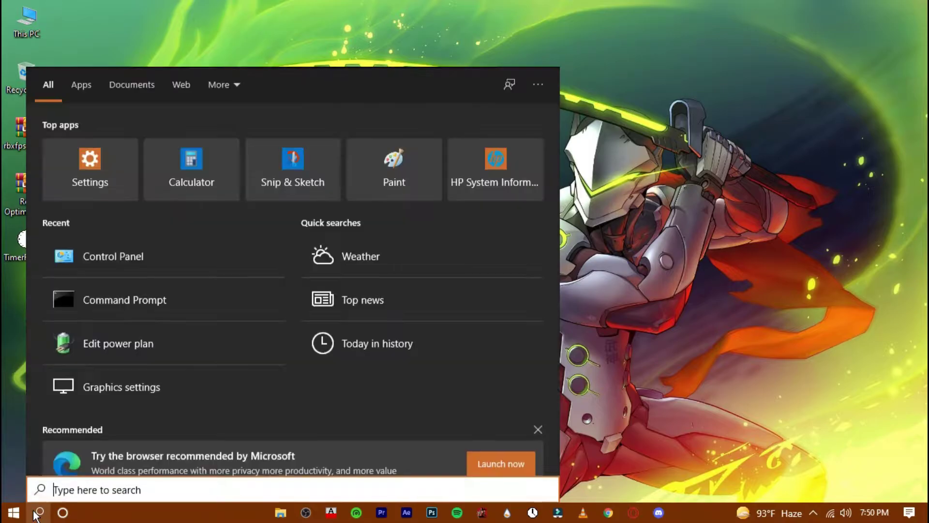
Step: Run 'powercfg -duplicatescheme e9a42b02-d5df-448d-aa00-03f14749eb61' in an administrator Command Prompt
type("cmd")
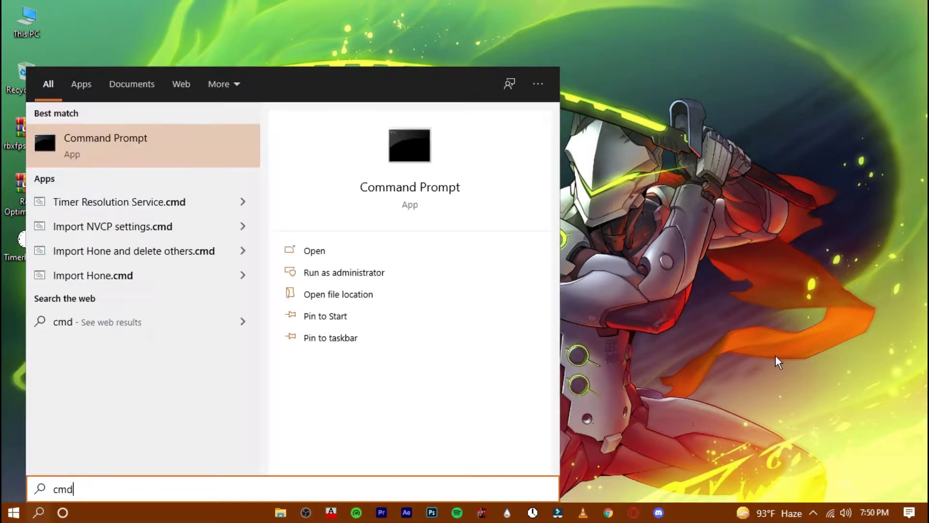
left_click(431, 272)
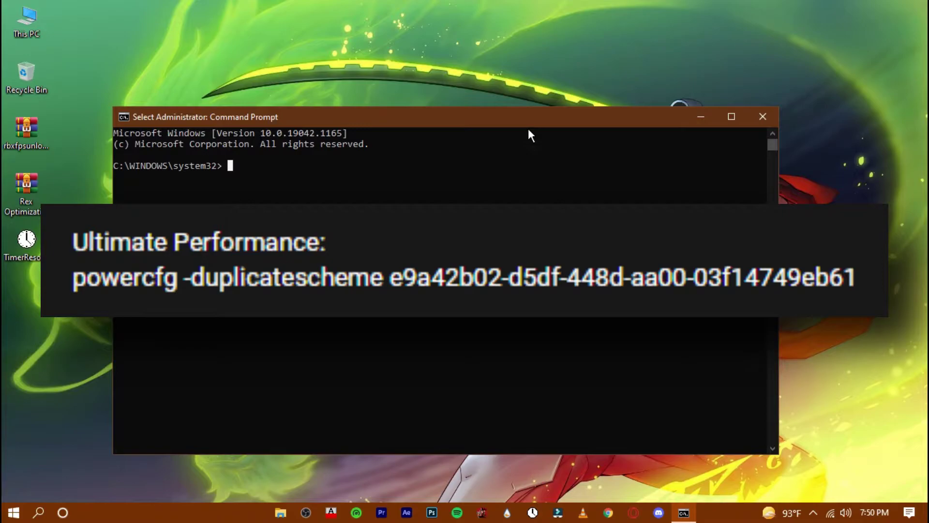
left_click_drag(526, 117, 525, 94)
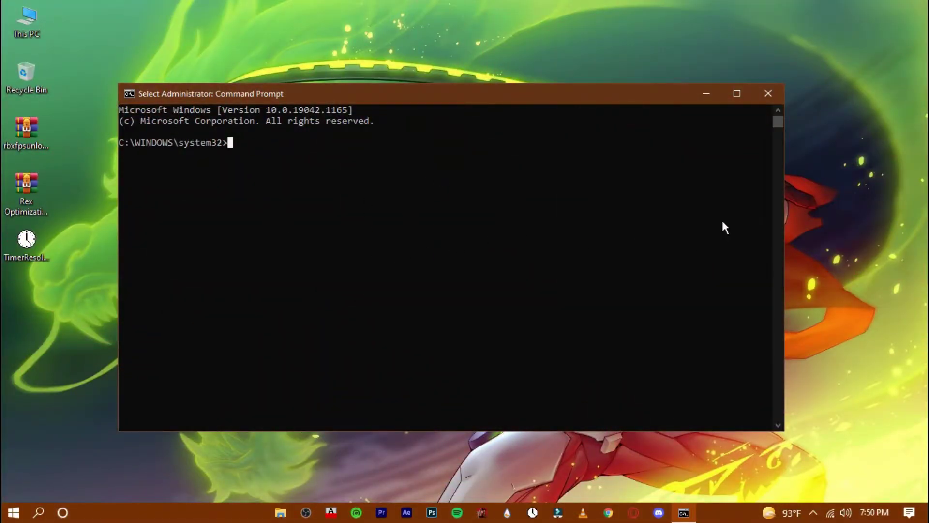
right_click(723, 221)
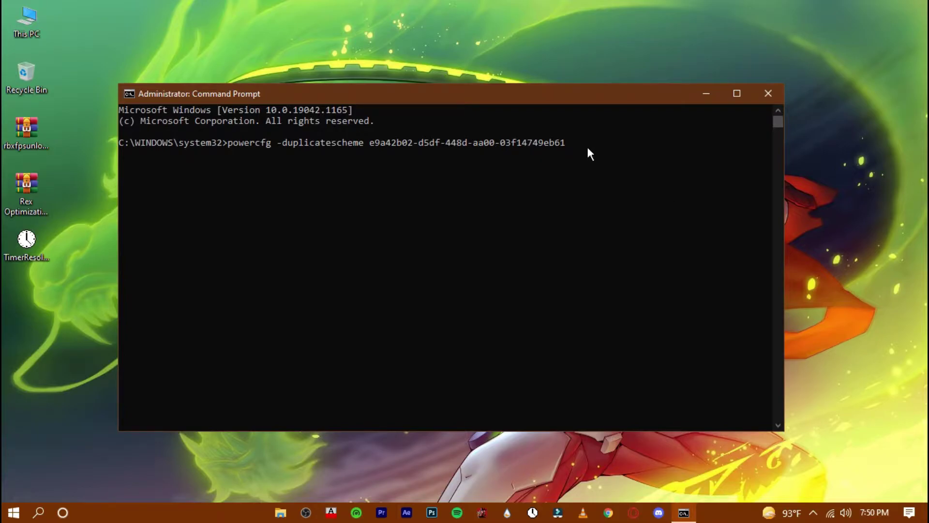
key("Return")
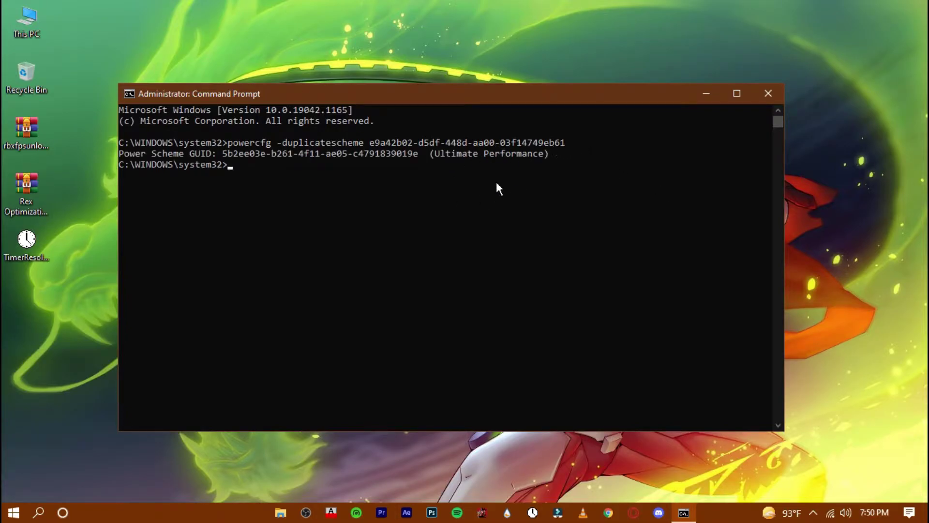
Step: Close Command Prompt and select Ultimate Performance as the active plan in Control Panel Power Options
left_click(757, 94)
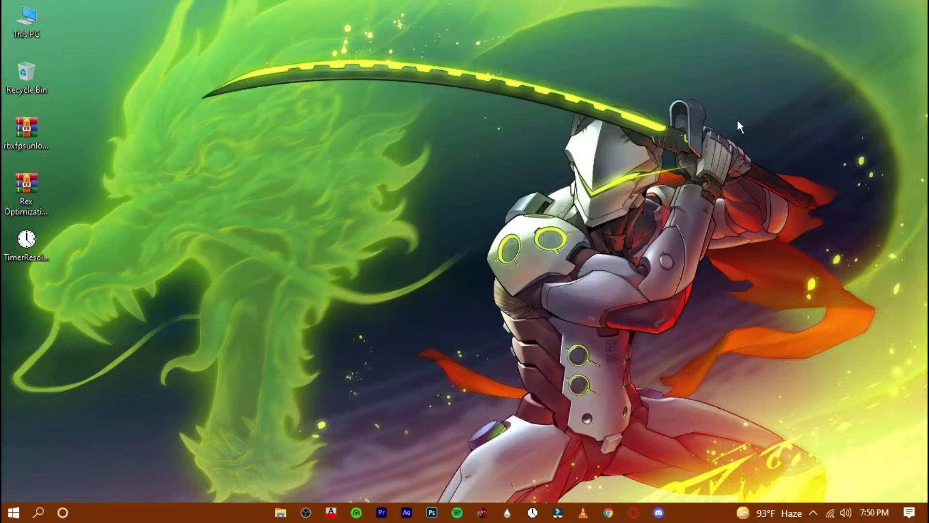
key("super")
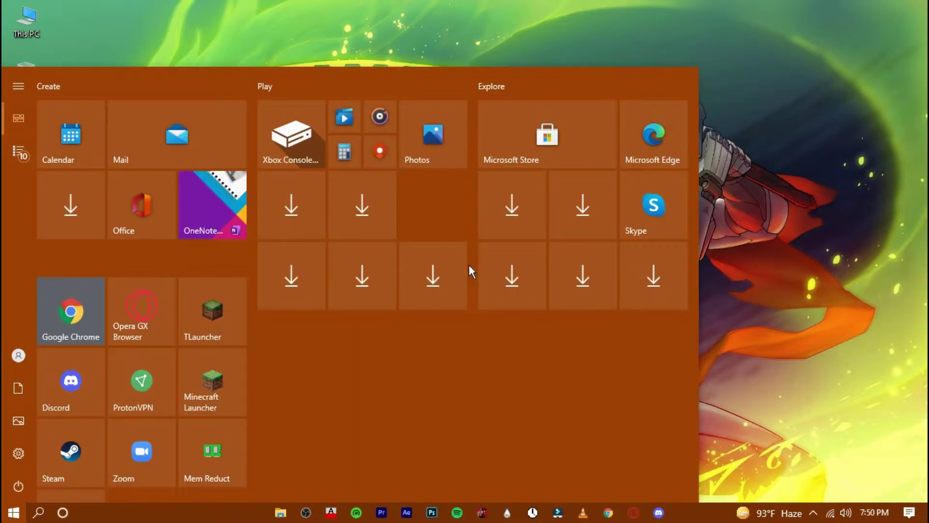
type("control")
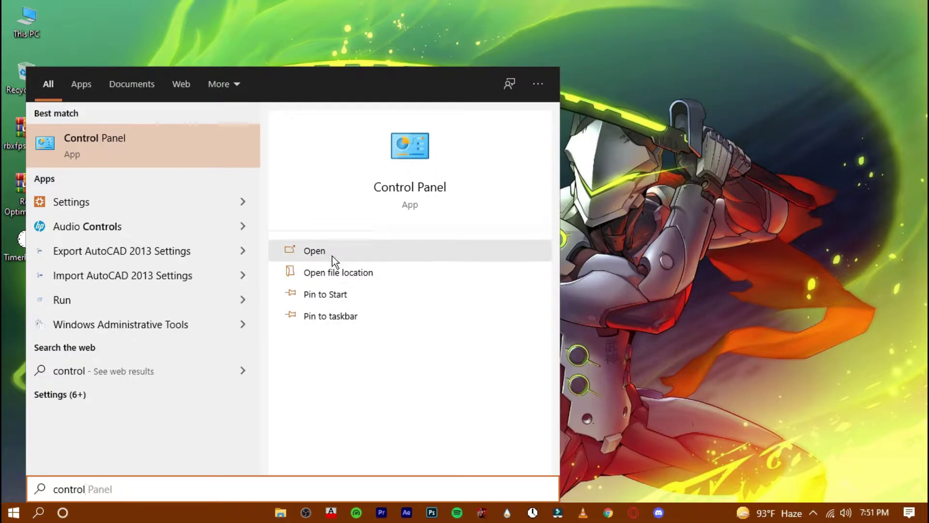
left_click(449, 250)
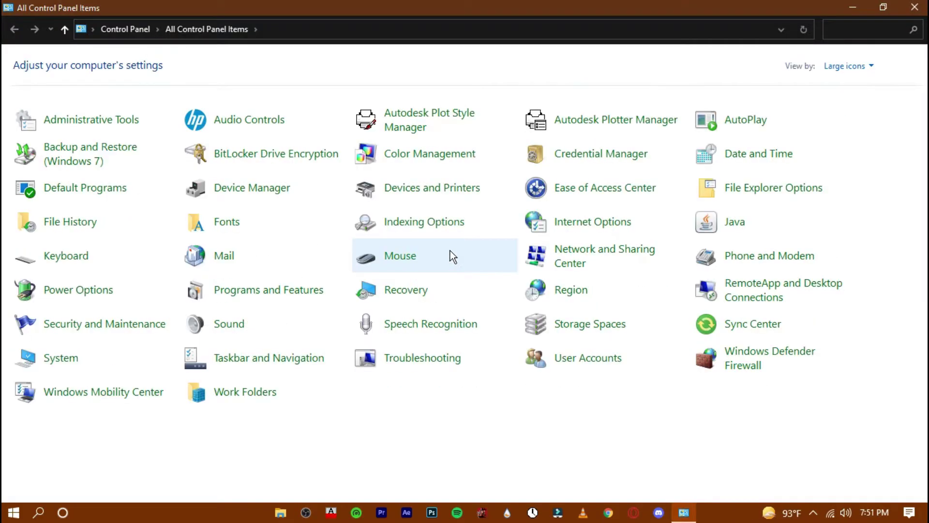
left_click(62, 292)
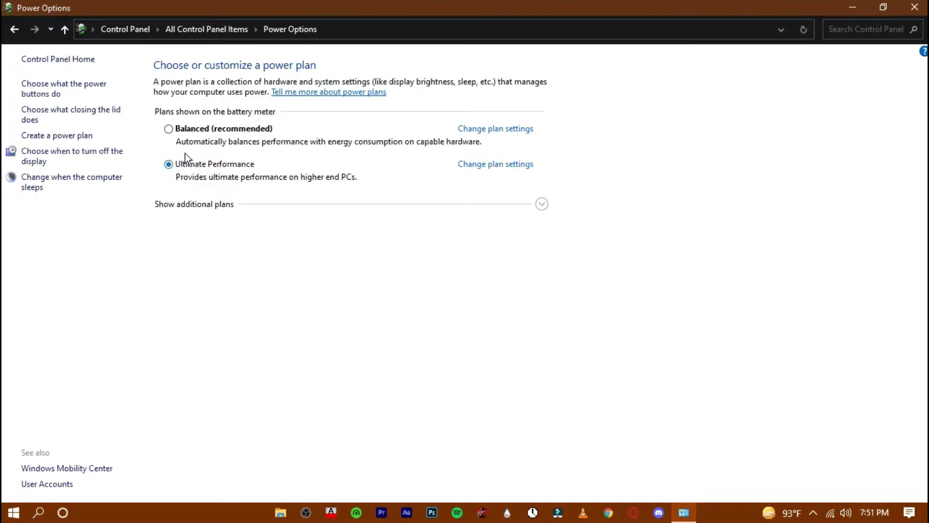
left_click(169, 164)
left_click(541, 205)
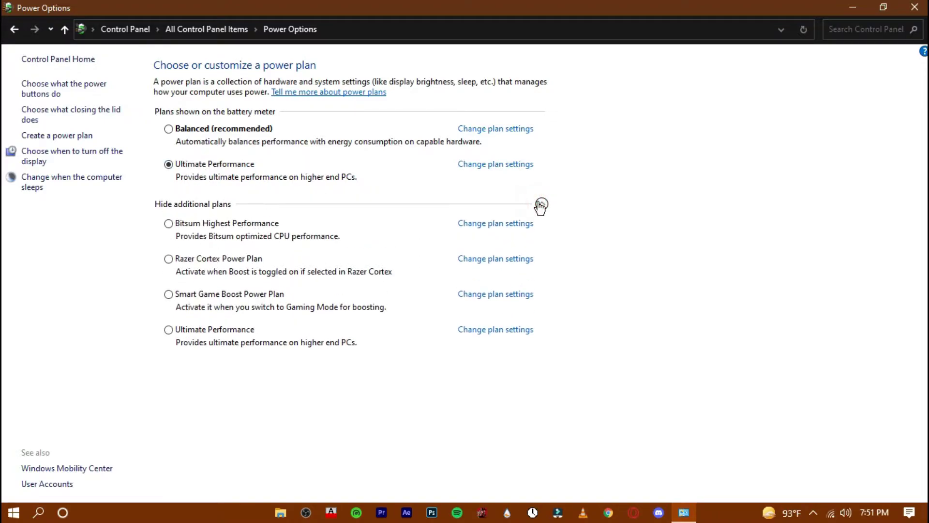
left_click(540, 205)
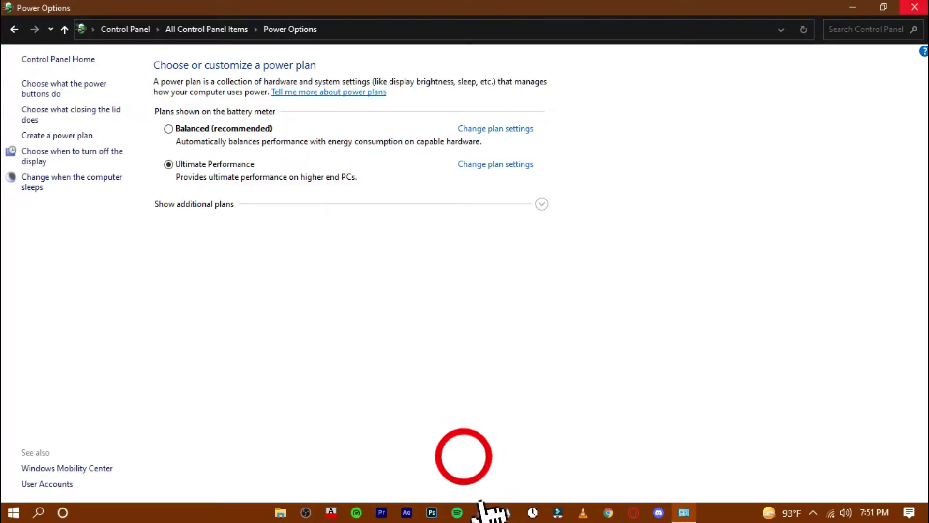
left_click(915, 6)
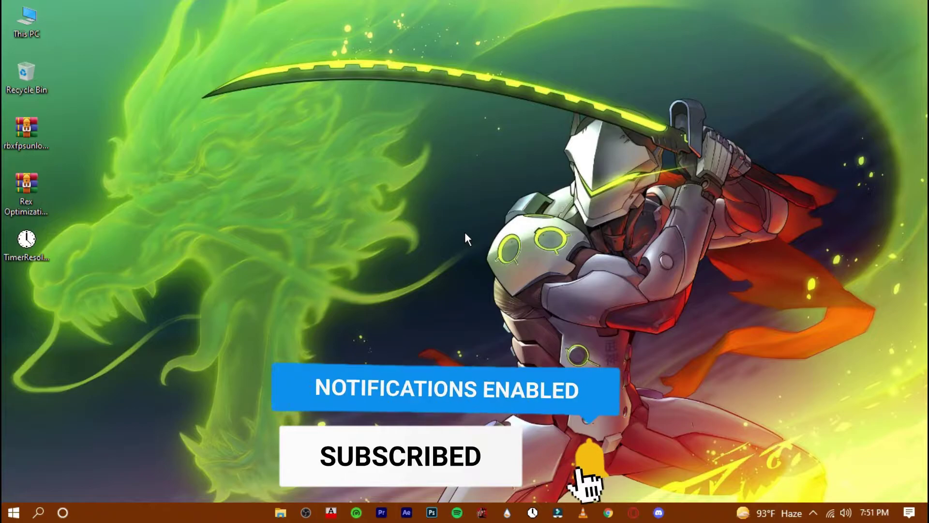
left_click(38, 513)
type("g")
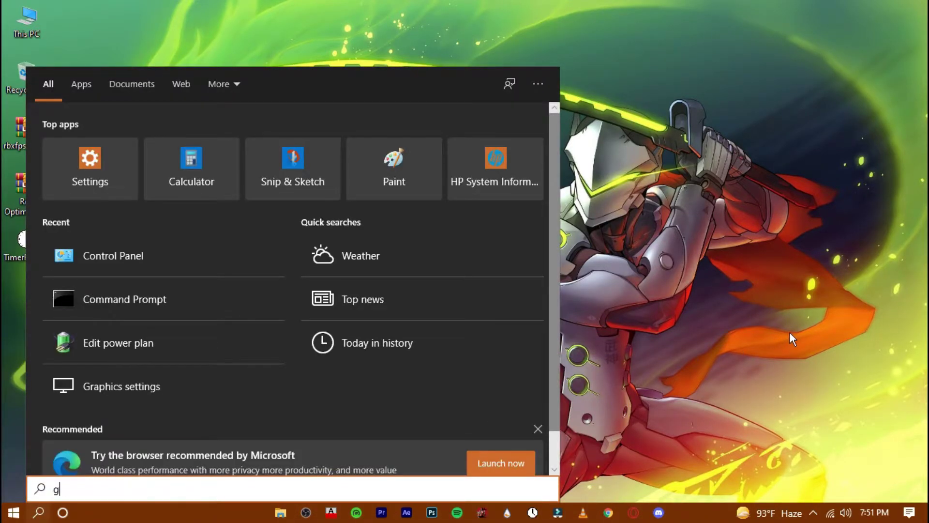
type("ame mode")
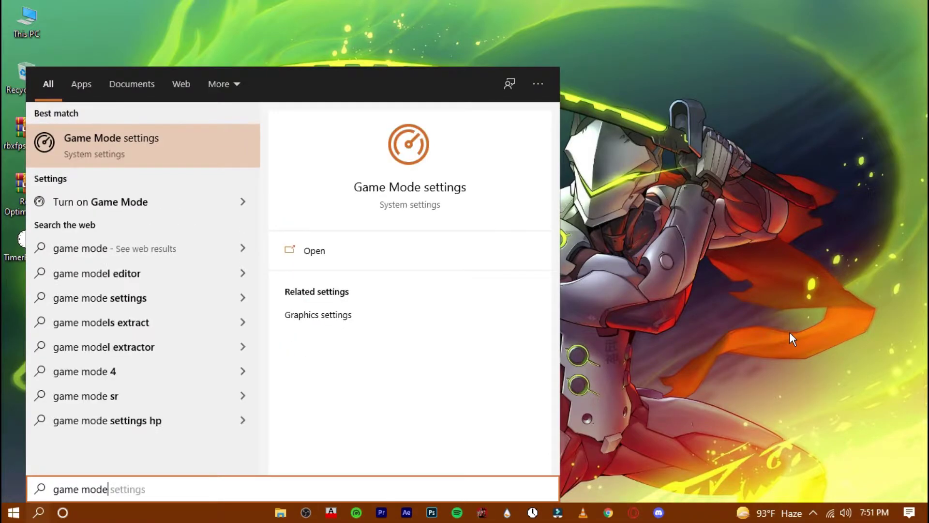
left_click(391, 252)
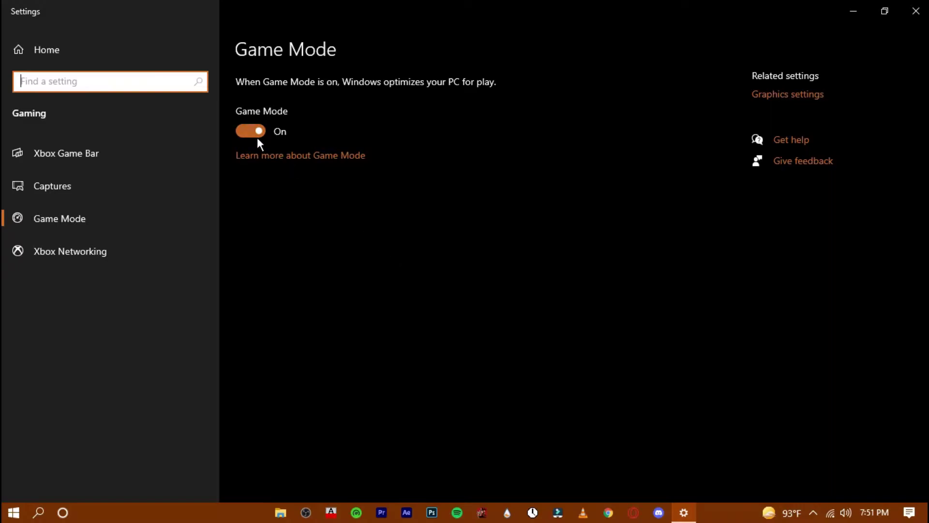
left_click(253, 132)
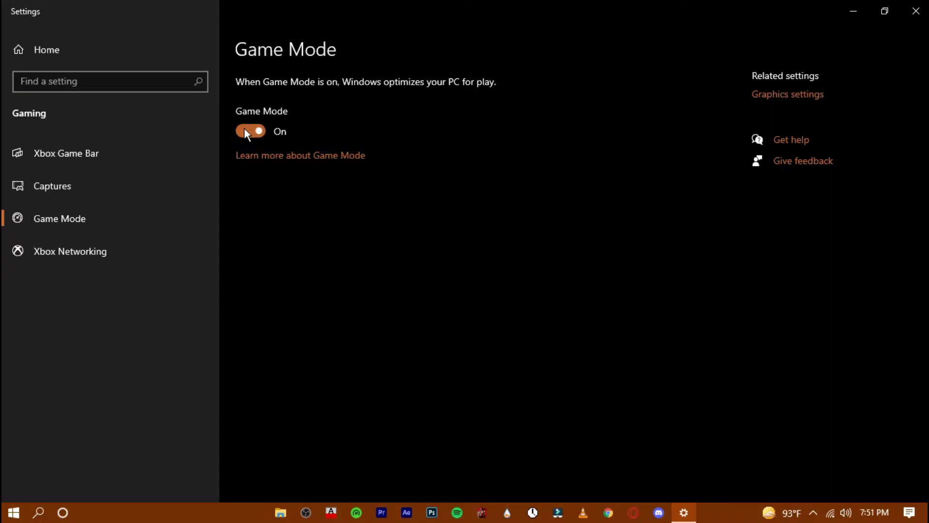
left_click(915, 10)
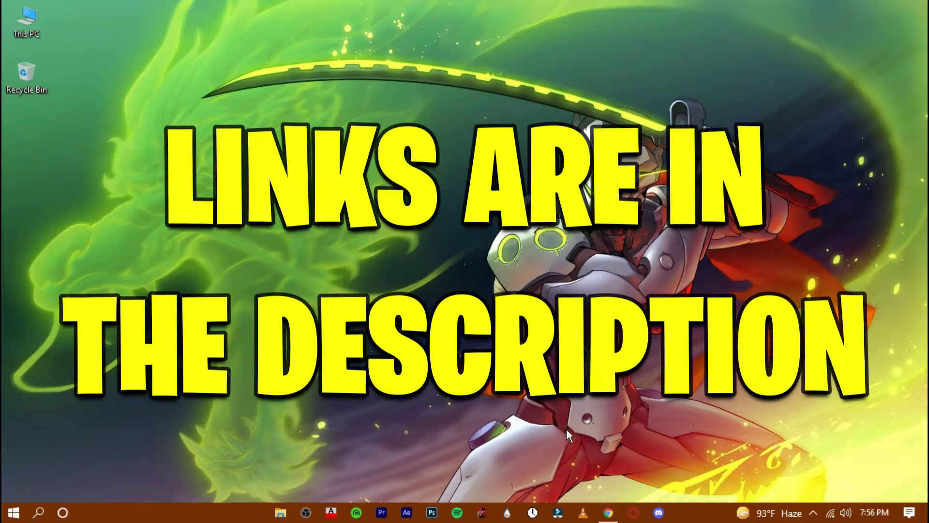
Step: Download Timer Resolution from its download page in Chrome
left_click(607, 512)
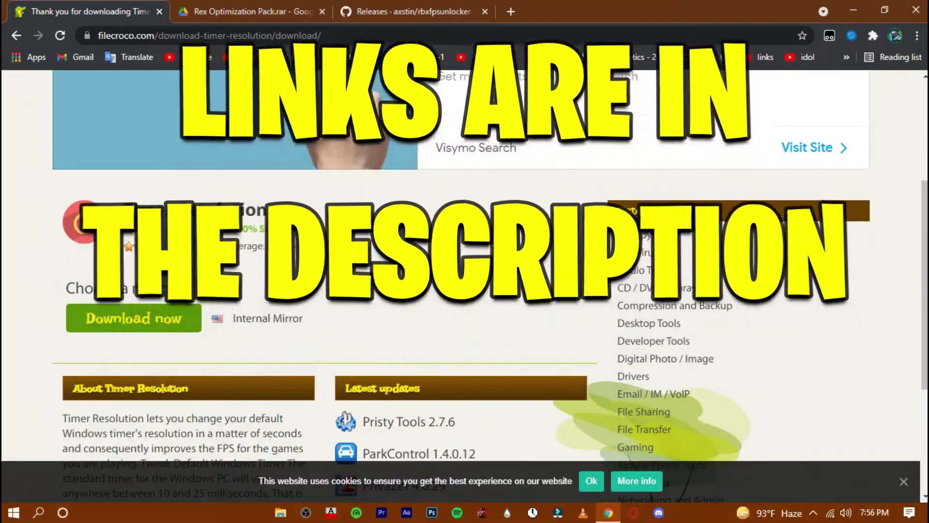
scroll(444, 246, "up", 4)
scroll(444, 245, "down", 4)
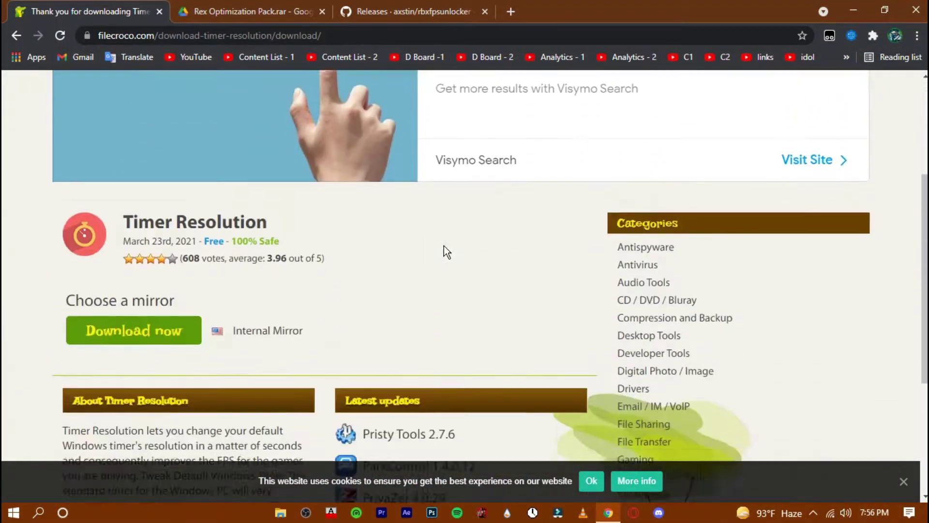
scroll(443, 245, "down", 2)
left_click(271, 11)
left_click(405, 4)
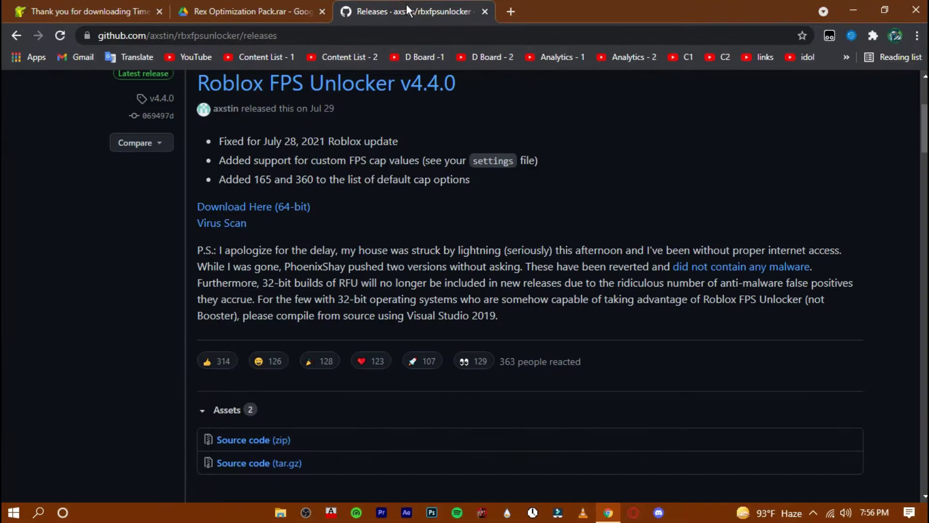
left_click(121, 10)
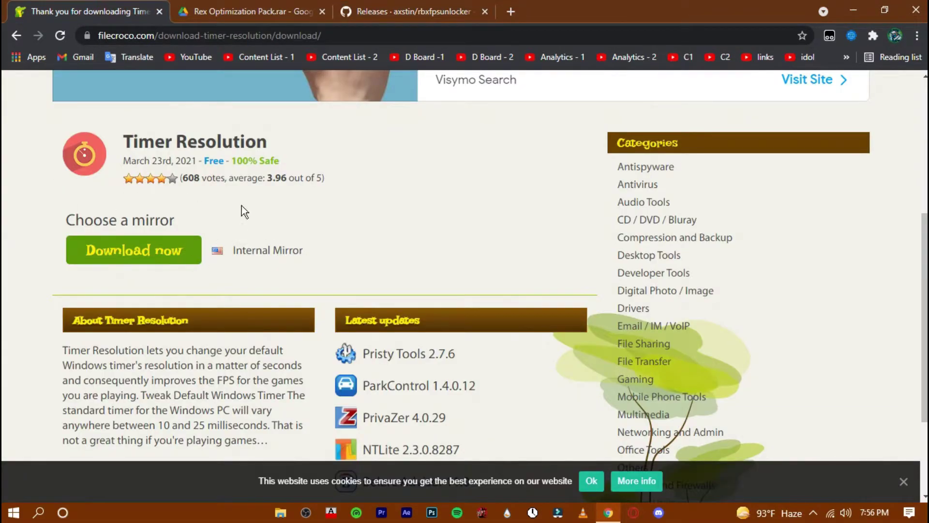
scroll(245, 211, "up", 3)
left_click(155, 390)
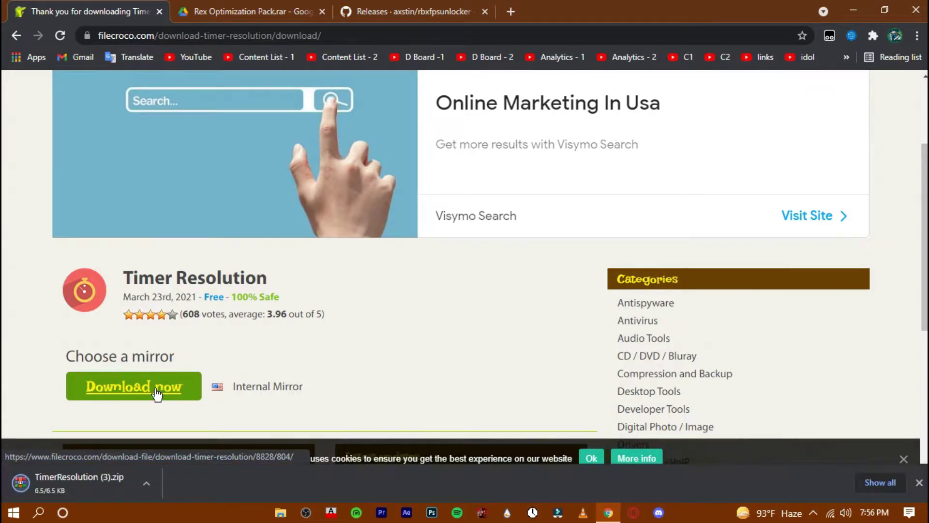
Step: Download the Rex Optimization Pack archive from Drive and the 64-bit FPS Unlocker zip from GitHub
left_click(251, 10)
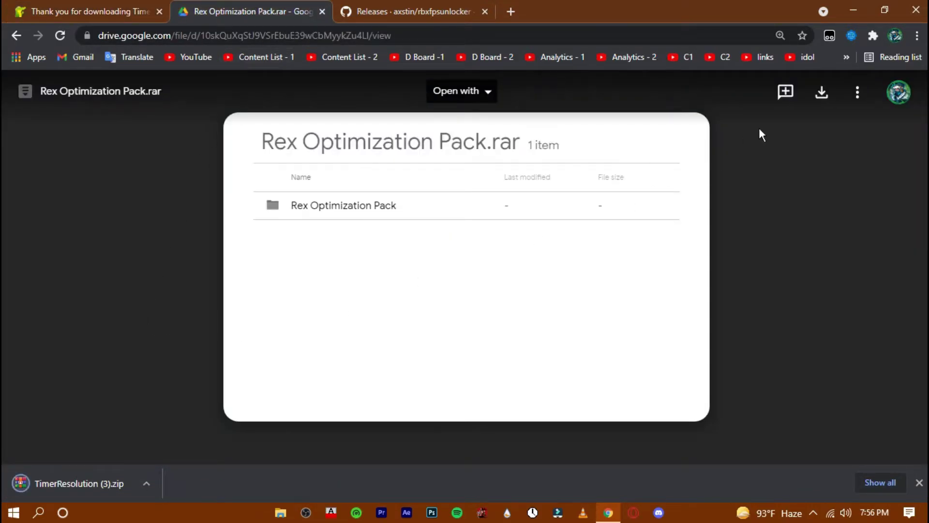
left_click(822, 93)
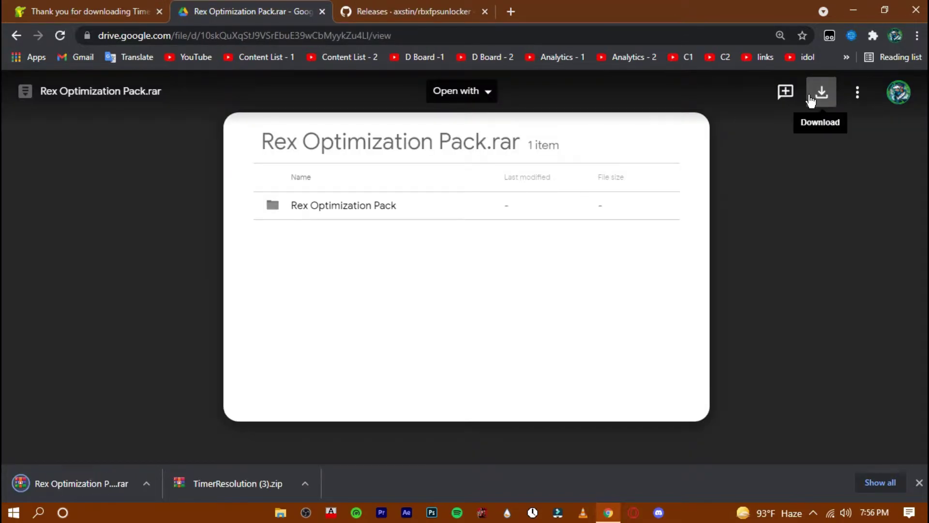
left_click(411, 11)
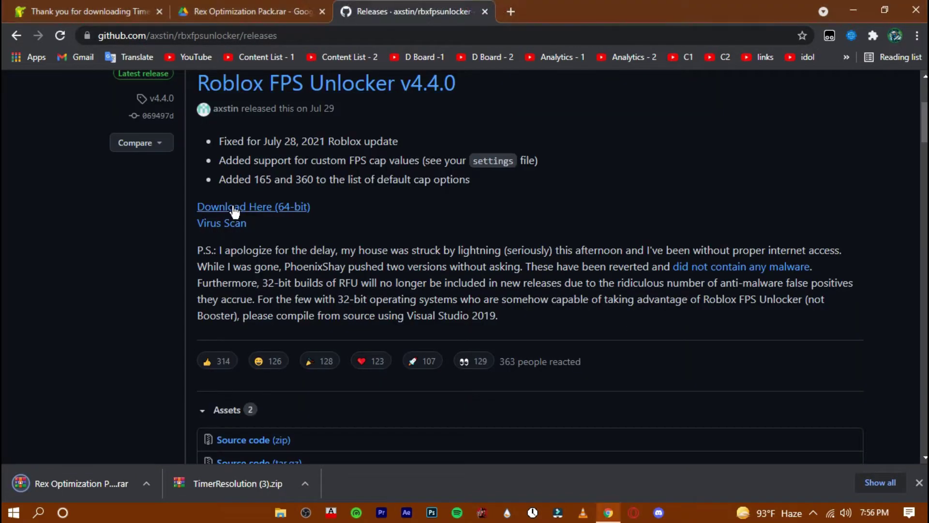
left_click(279, 219)
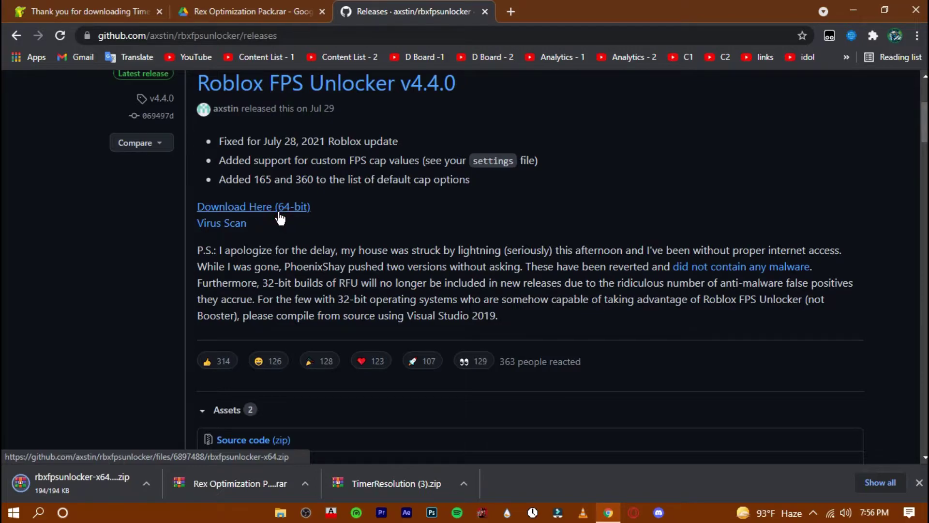
Step: Snap Chrome right and drag the rbxfpsunlocker-x64, Rex Optimization Pack and TimerResolution downloads onto the desktop
left_click_drag(609, 11, 927, 68)
left_click_drag(546, 489, 335, 411)
left_click_drag(690, 490, 198, 352)
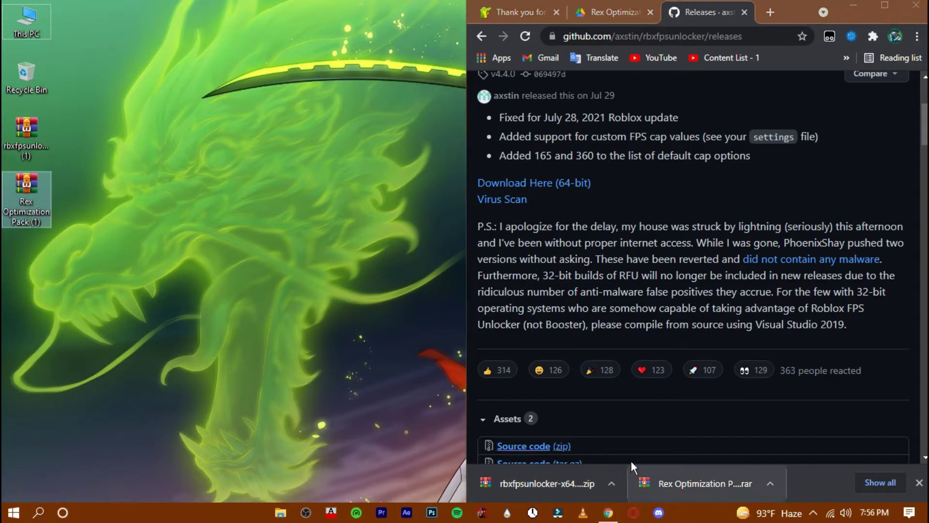
left_click(879, 482)
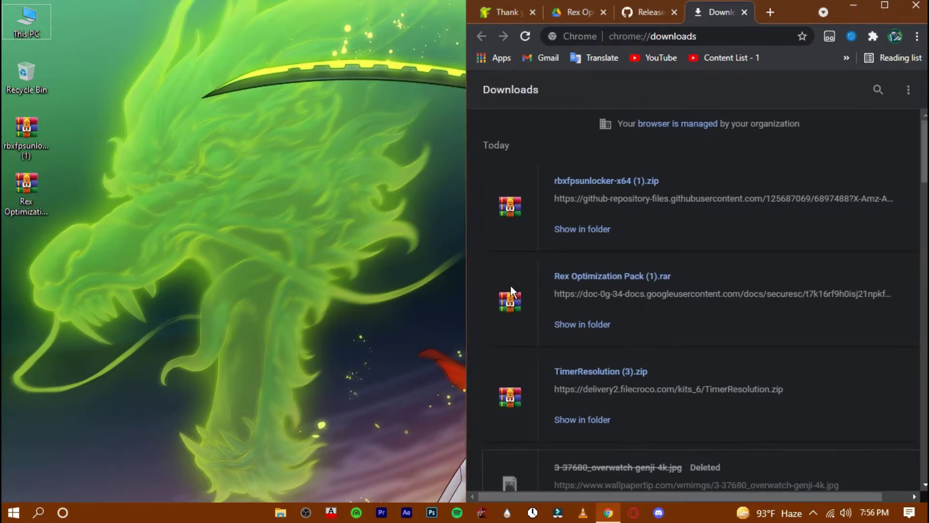
left_click_drag(510, 378, 215, 334)
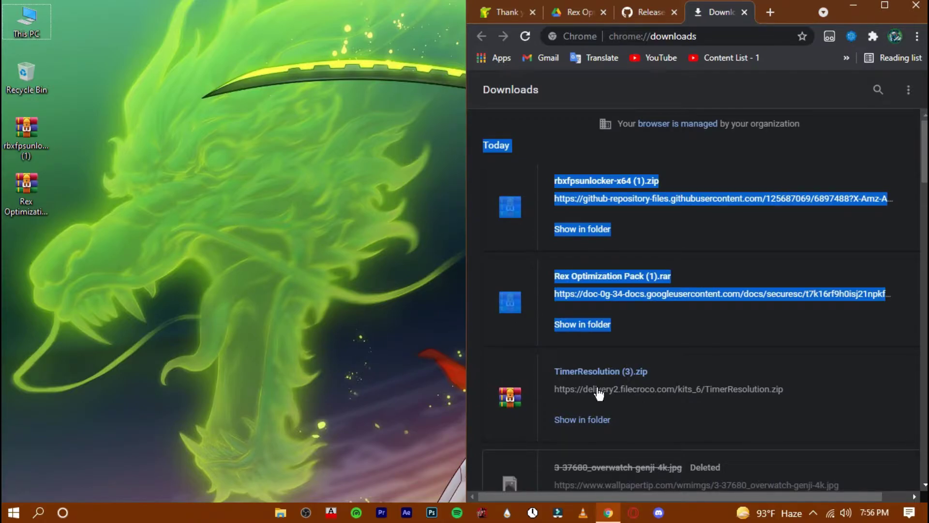
left_click_drag(604, 381, 151, 309)
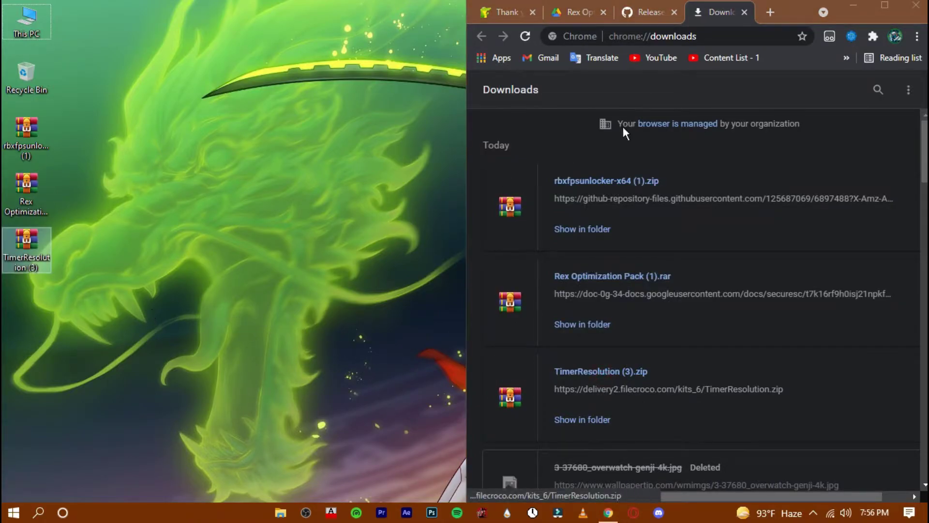
Step: Extract the FPS unlocker, Rex Optimization Pack and TimerResolution archives onto the desktop
left_click(916, 5)
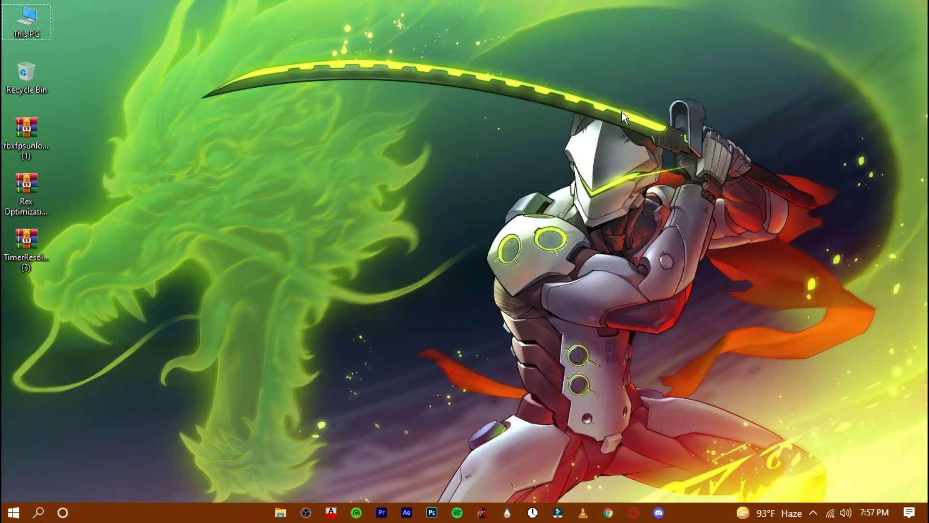
right_click(434, 150)
left_click(459, 193)
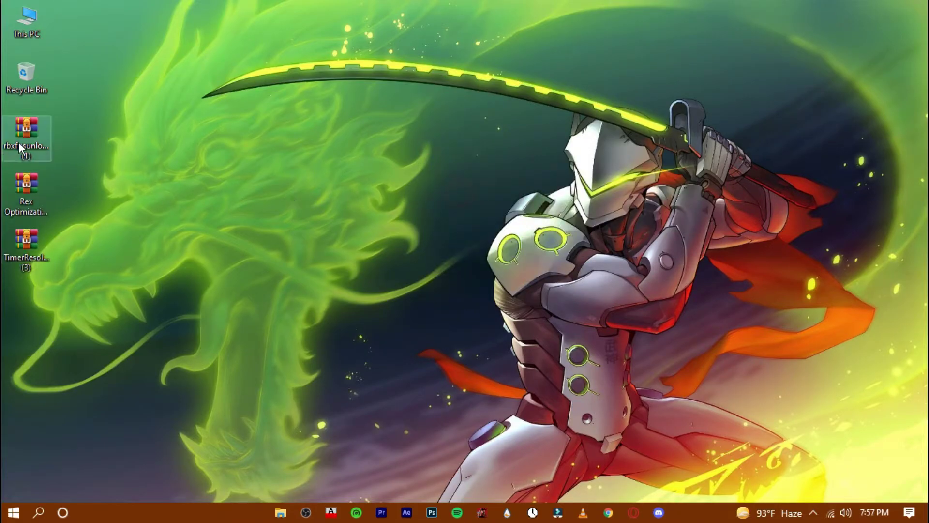
right_click(31, 132)
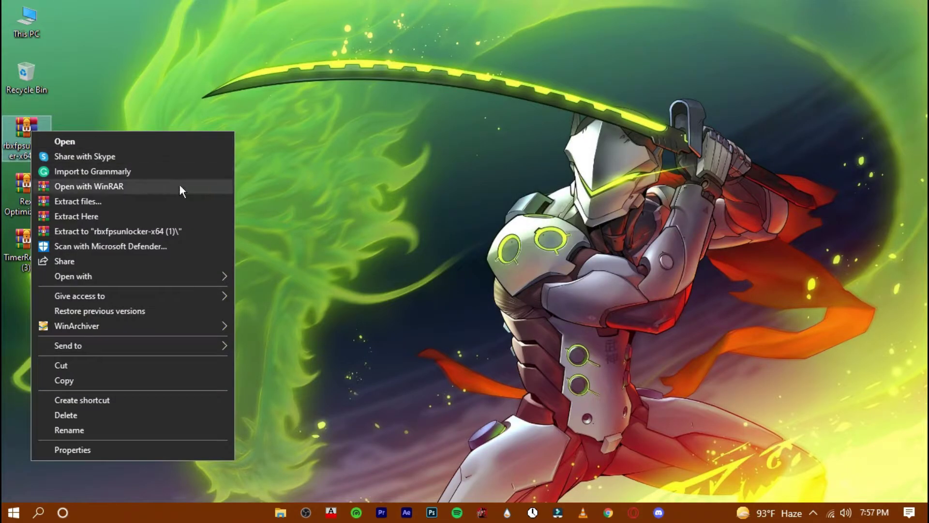
left_click(192, 224)
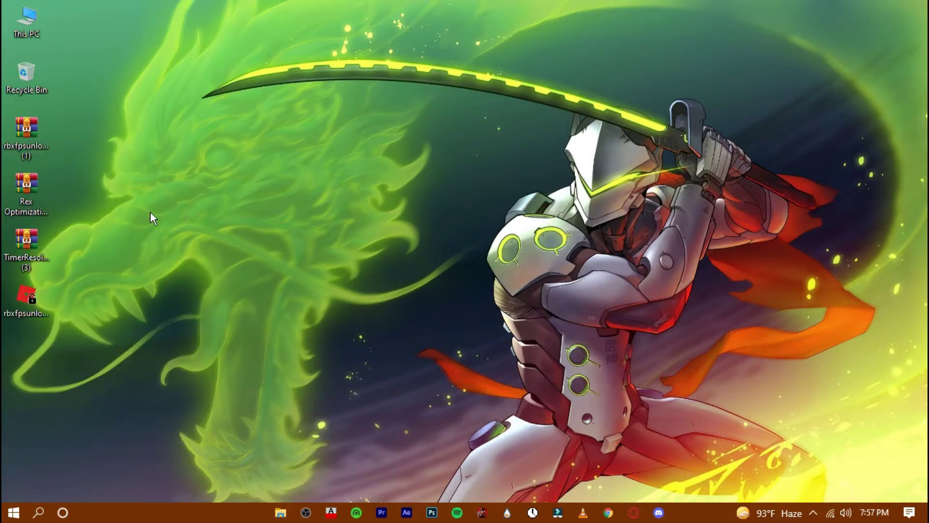
right_click(27, 185)
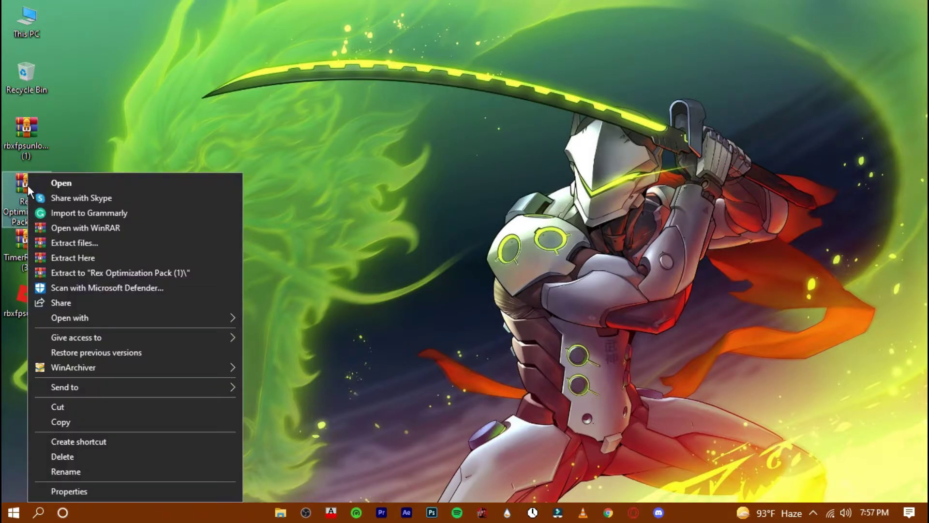
left_click(105, 258)
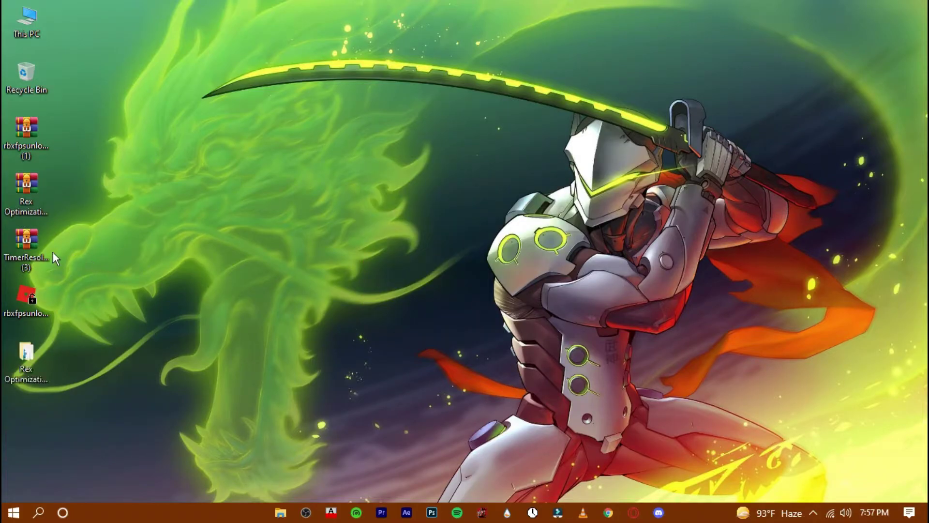
right_click(31, 240)
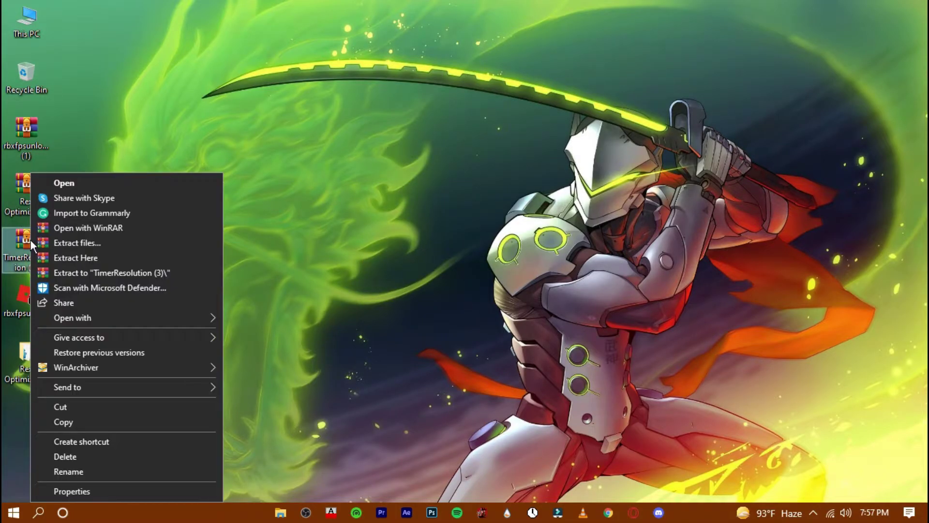
left_click(101, 257)
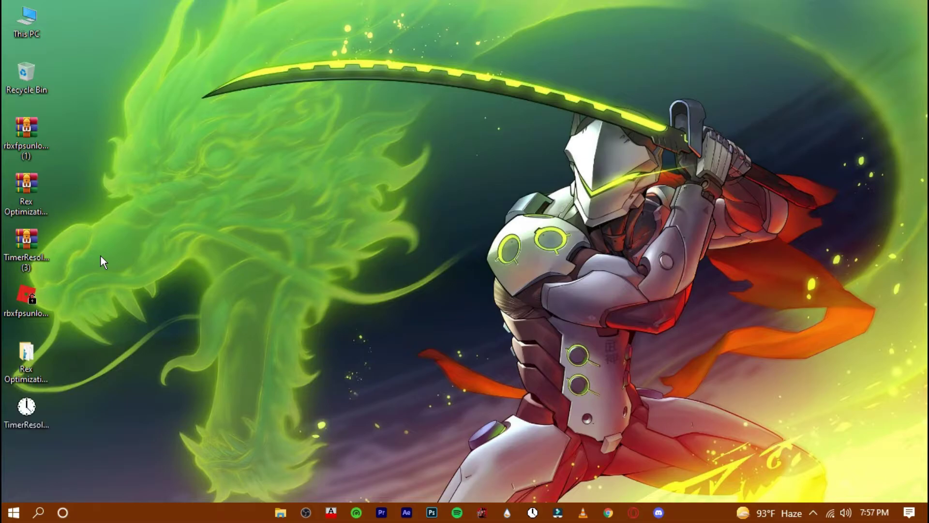
Step: Permanently delete the three original archive files and refresh the desktop
left_click_drag(143, 264, 19, 119)
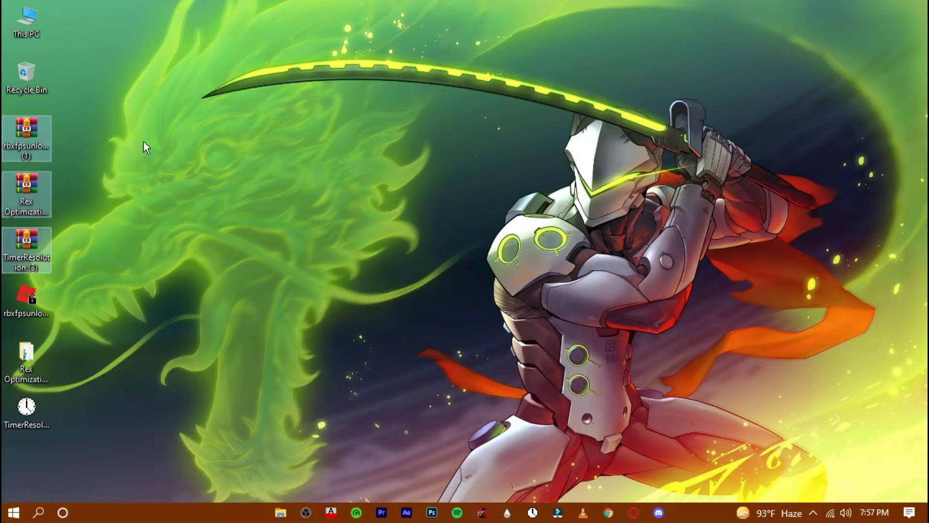
key("shift+Delete")
key("Return")
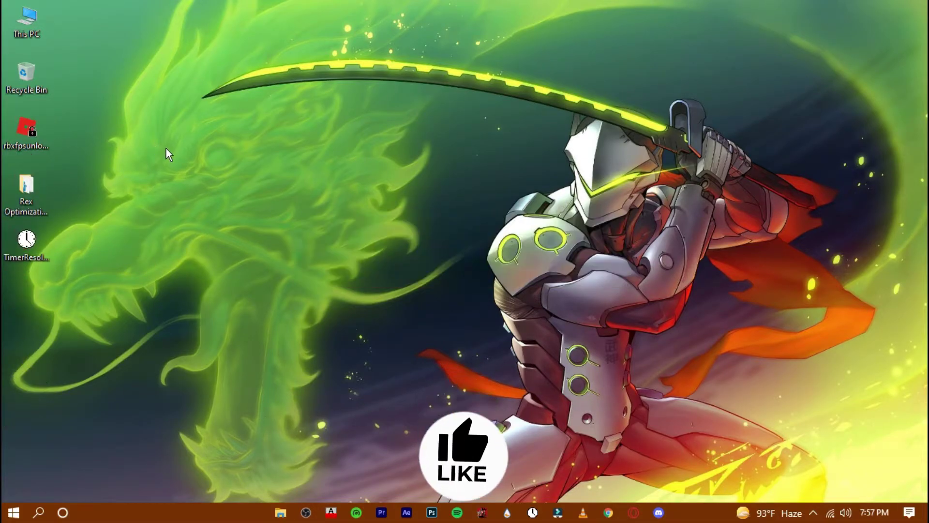
left_click(354, 148)
right_click(354, 149)
left_click(393, 186)
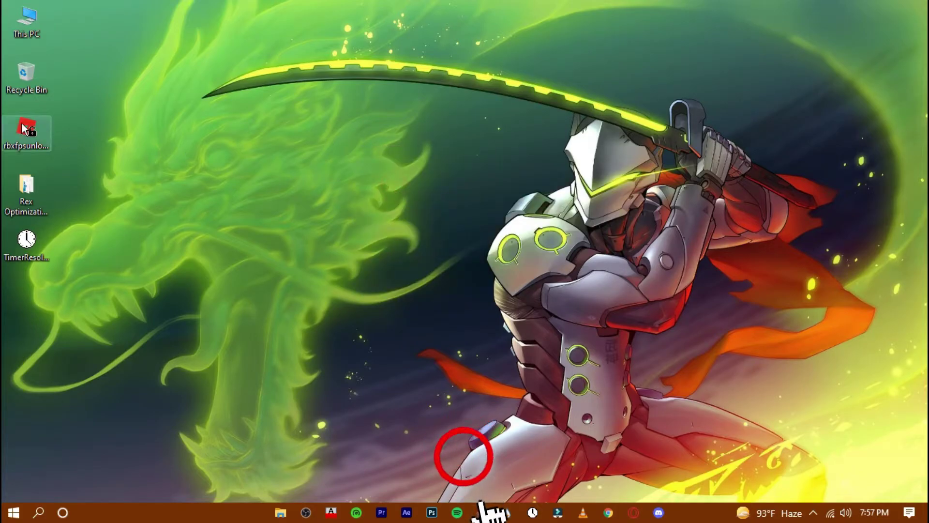
Step: Launch the extracted rbxfpsunlocker program from the desktop
left_click(31, 139)
double_click(45, 123)
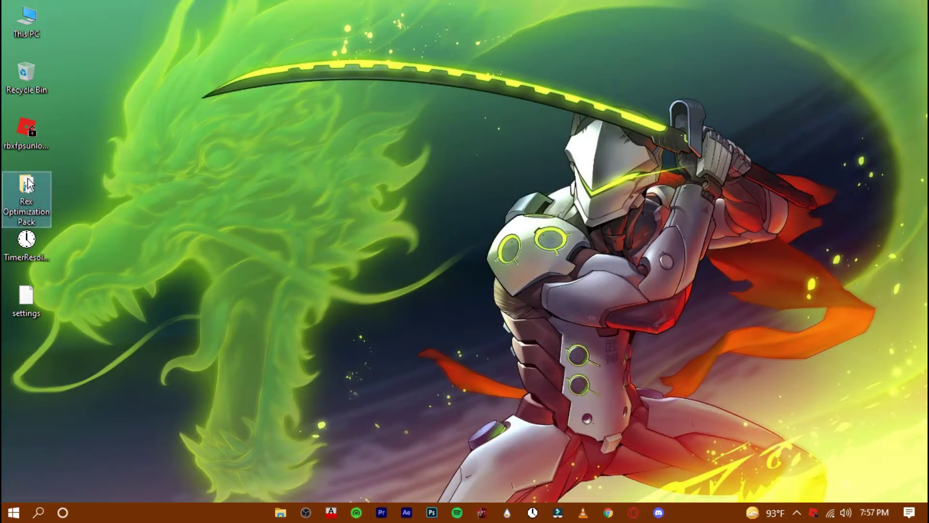
Step: Open the Rex Optimization Pack folder and look over its three registry tweak files
double_click(38, 194)
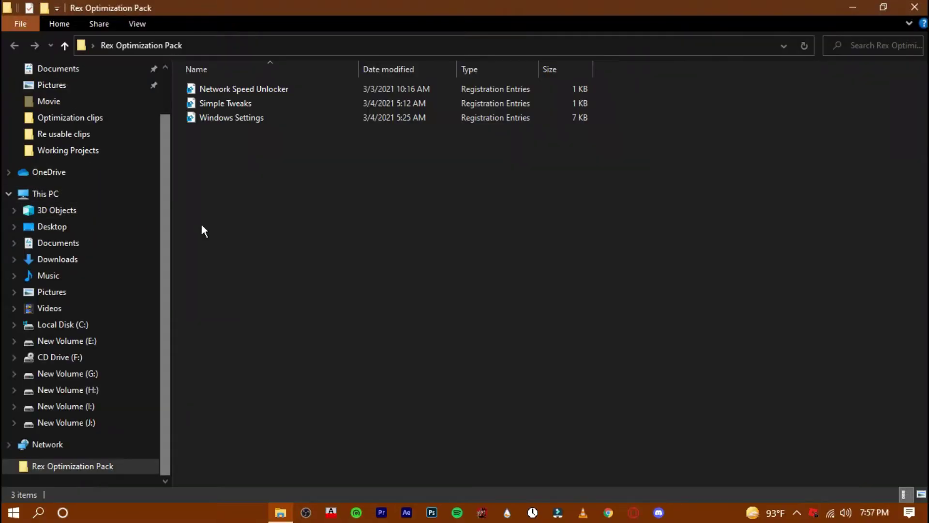
left_click_drag(441, 198, 393, 83)
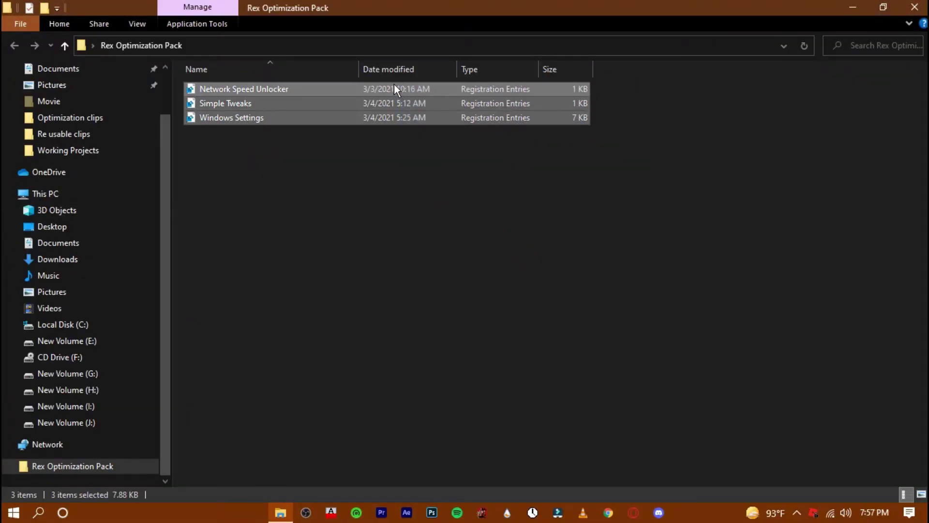
left_click(267, 144)
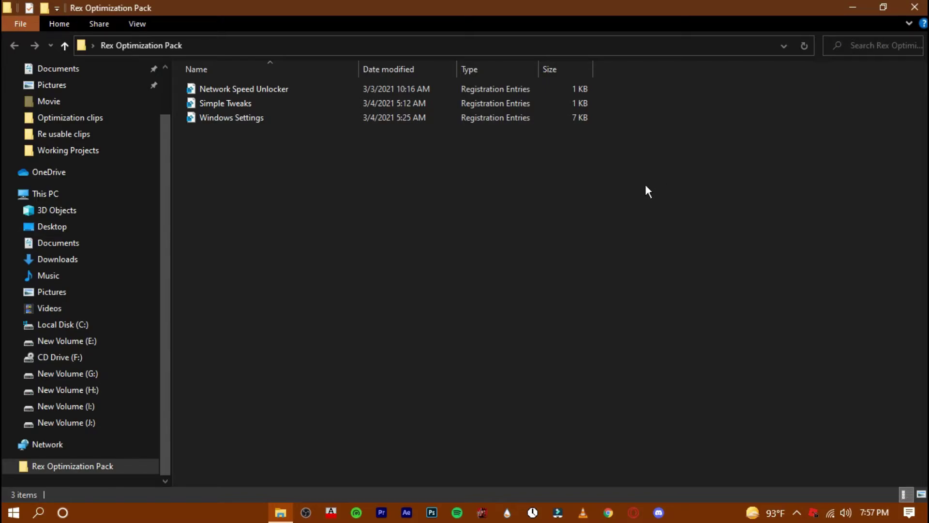
Step: Search 'restore' to open Create a restore point, and move System Properties aside
key("super")
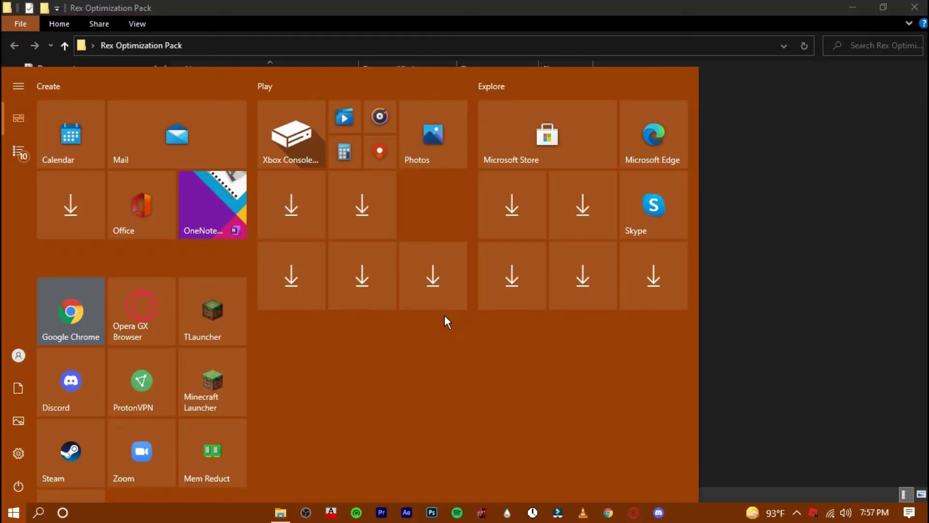
type("restore")
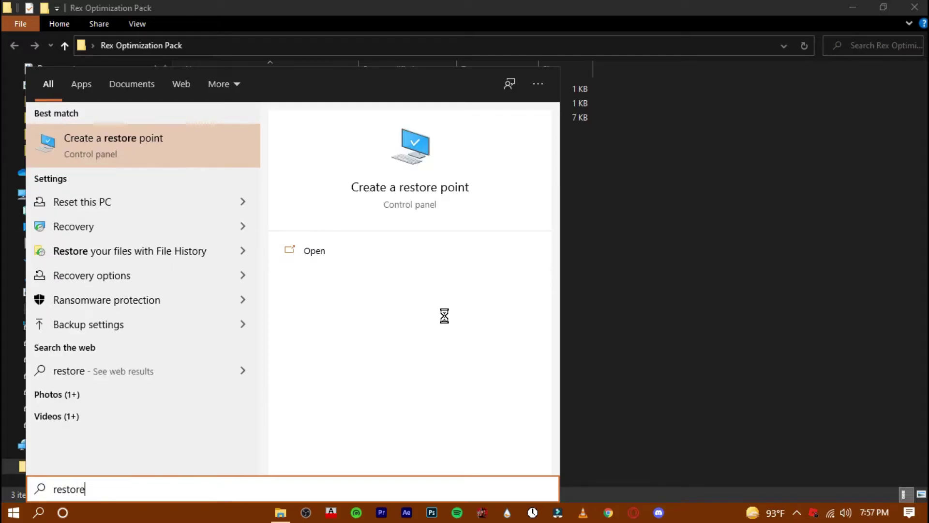
left_click(332, 251)
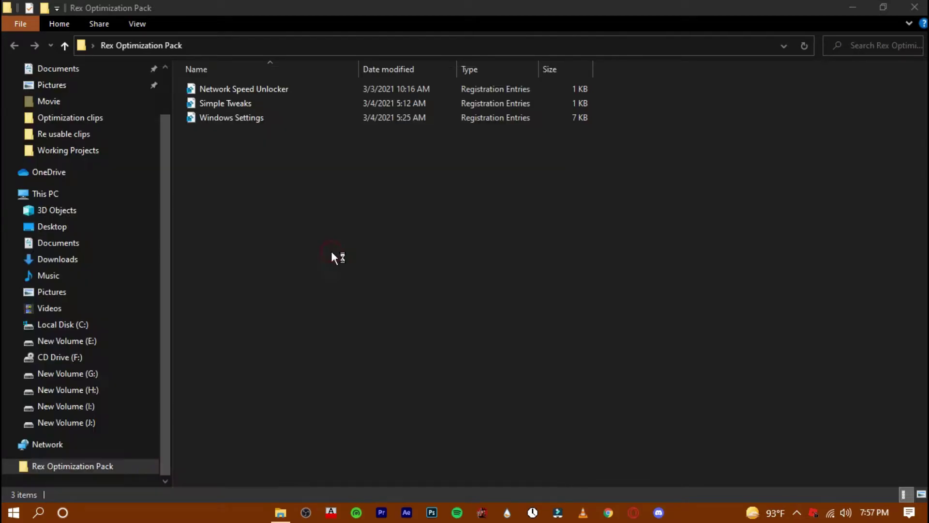
left_click_drag(286, 112, 553, 113)
scroll(497, 306, "down", 1)
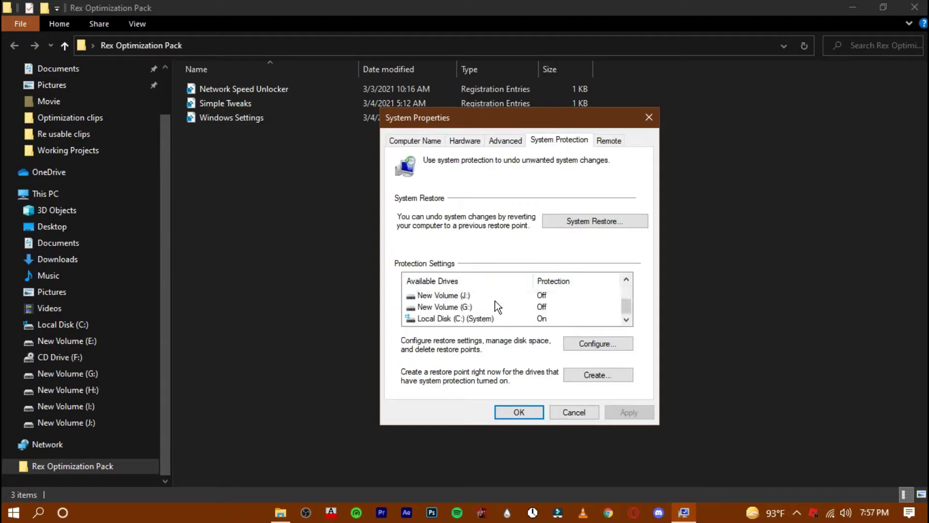
Step: Enable protection on Local Disk (C:) with maximum restore space kept at 5%
left_click(463, 320)
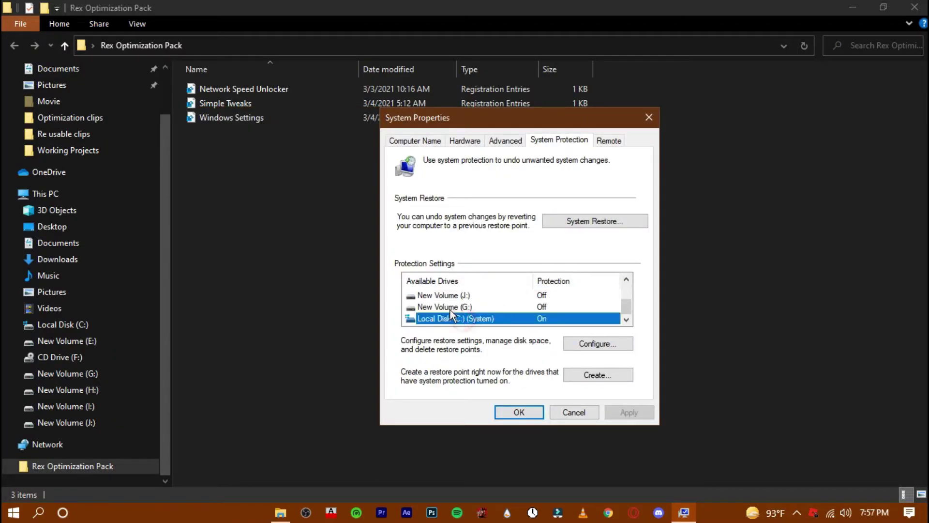
left_click(595, 345)
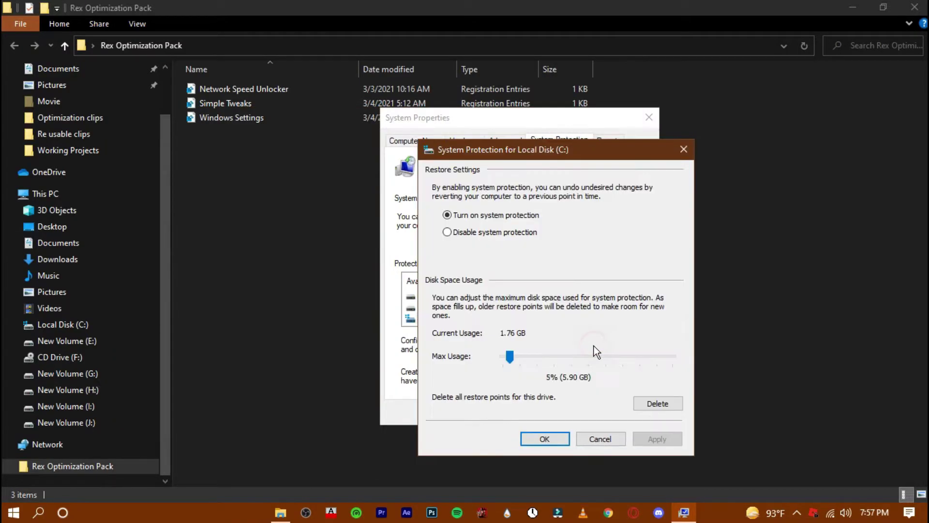
left_click(510, 357)
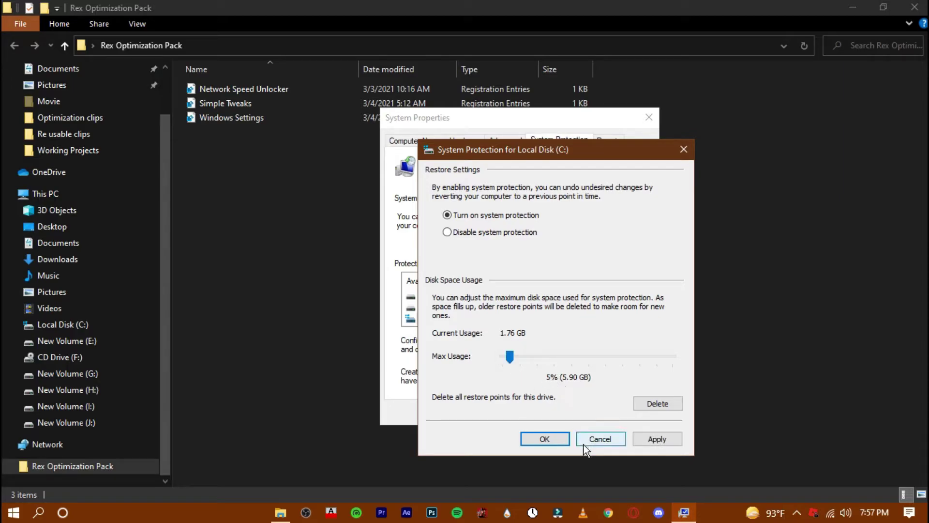
left_click(659, 437)
left_click(542, 441)
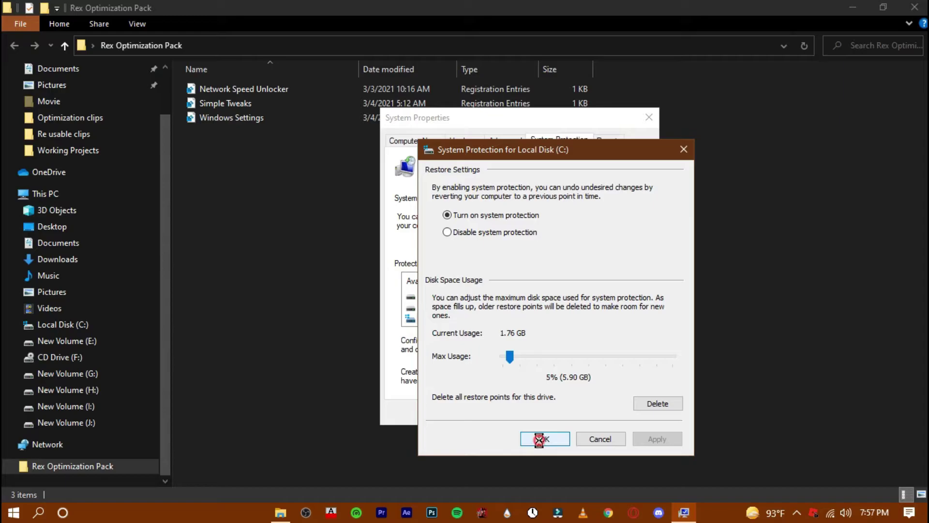
Step: Create a restore point named 'Roblox FPS Boost', then close System Properties
left_click(590, 376)
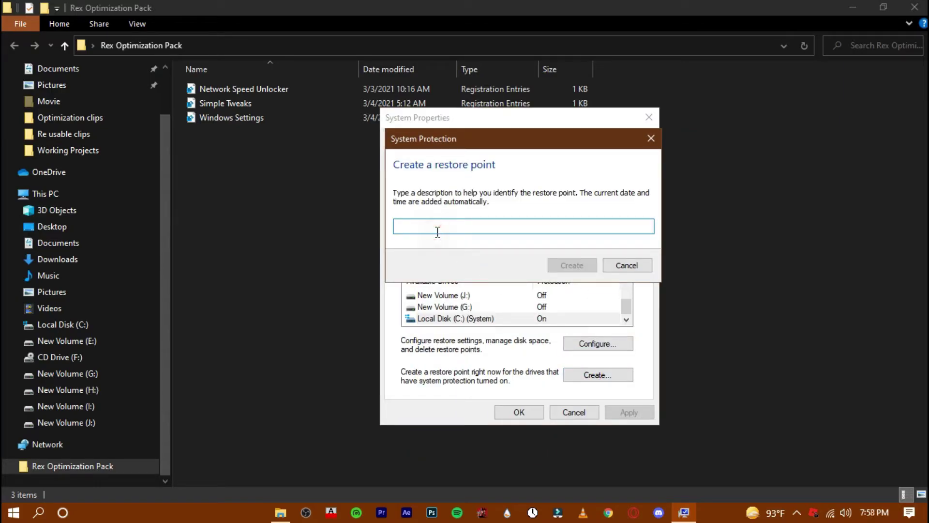
type("Roblox FPS")
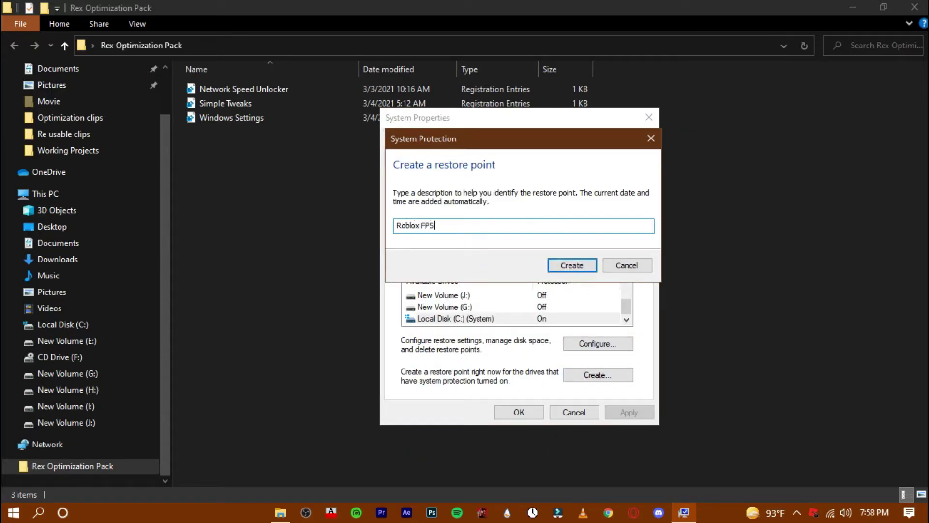
type(" Boost")
left_click(567, 265)
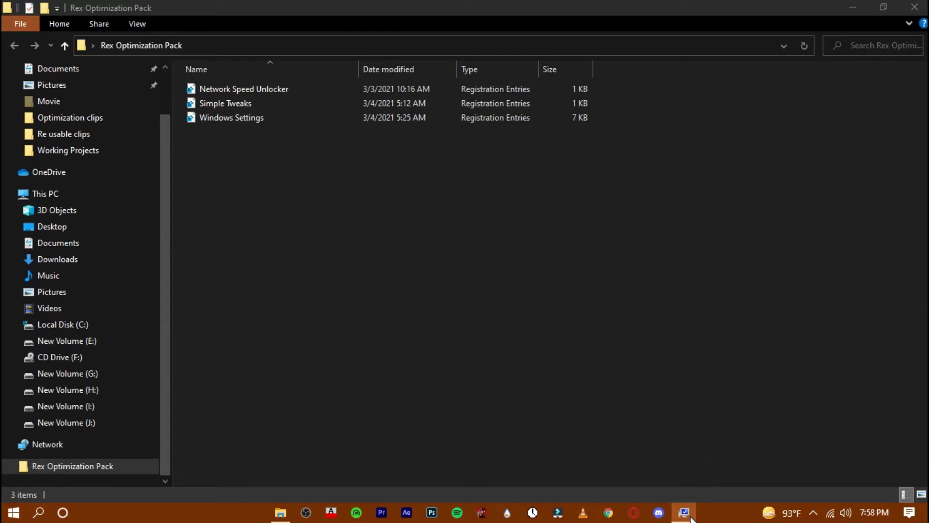
mouse_move(691, 518)
left_click(690, 482)
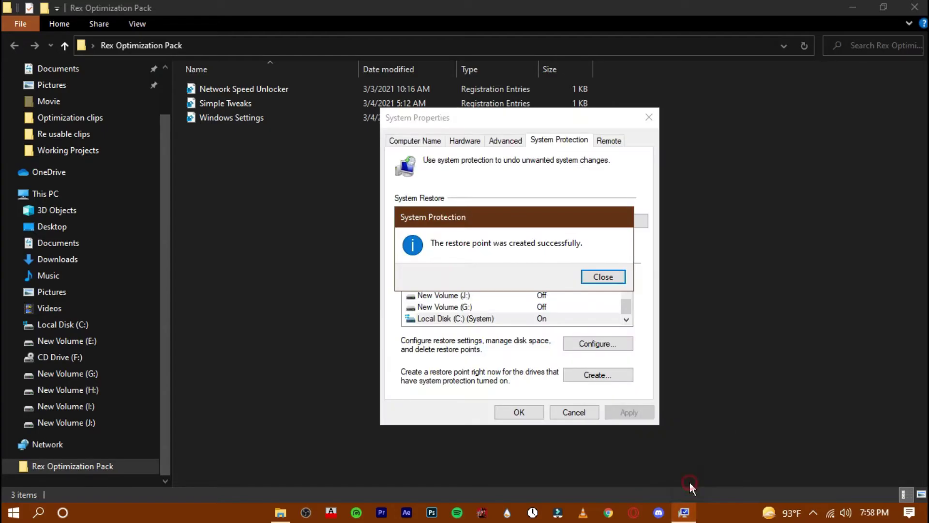
left_click(604, 276)
left_click(532, 406)
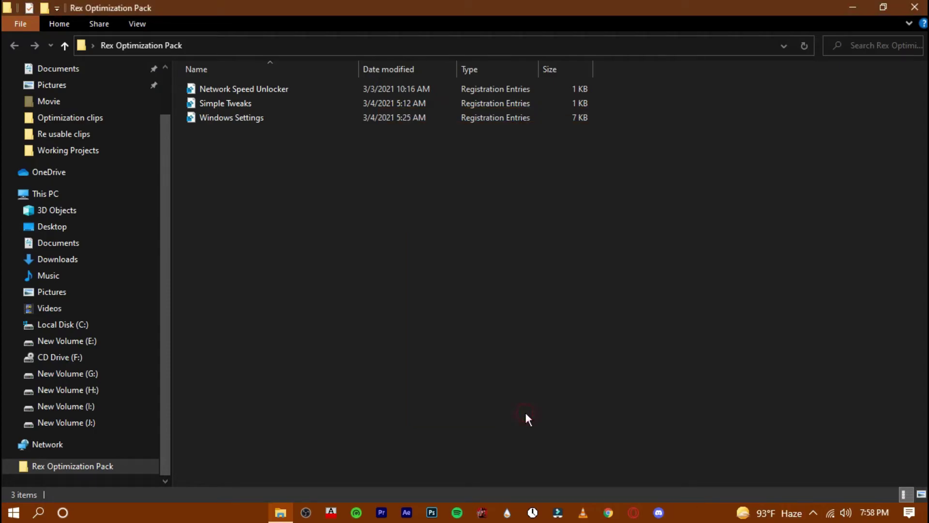
Step: Merge the Network Speed Unlocker .reg file into the registry
left_click(240, 103)
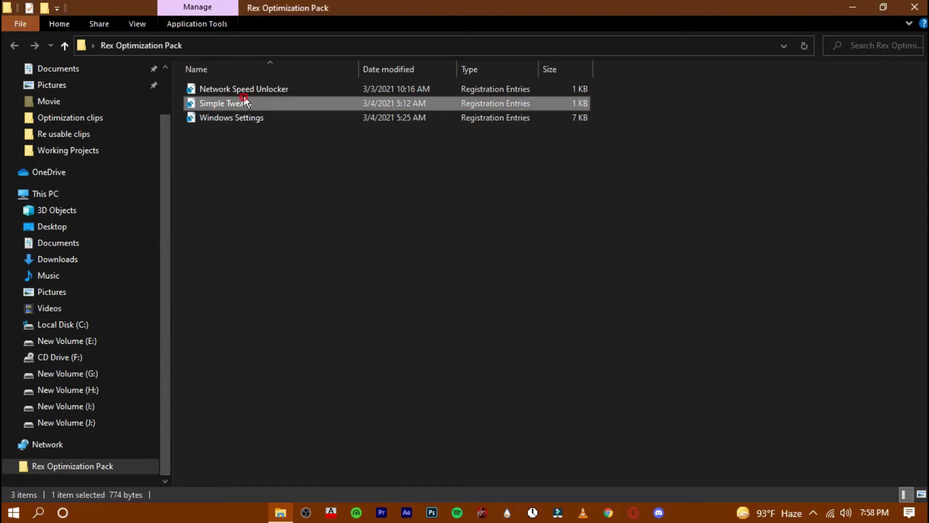
left_click(219, 89)
left_click_drag(232, 147, 390, 149)
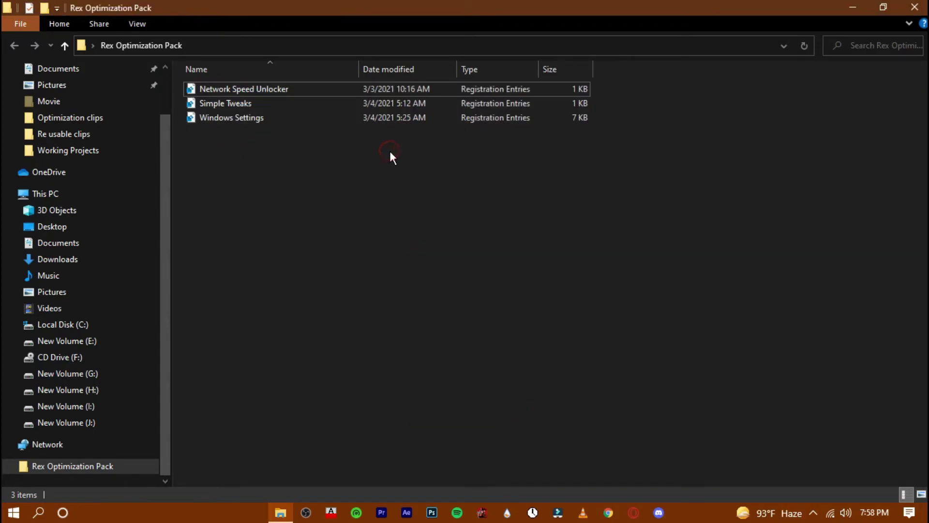
left_click(329, 90)
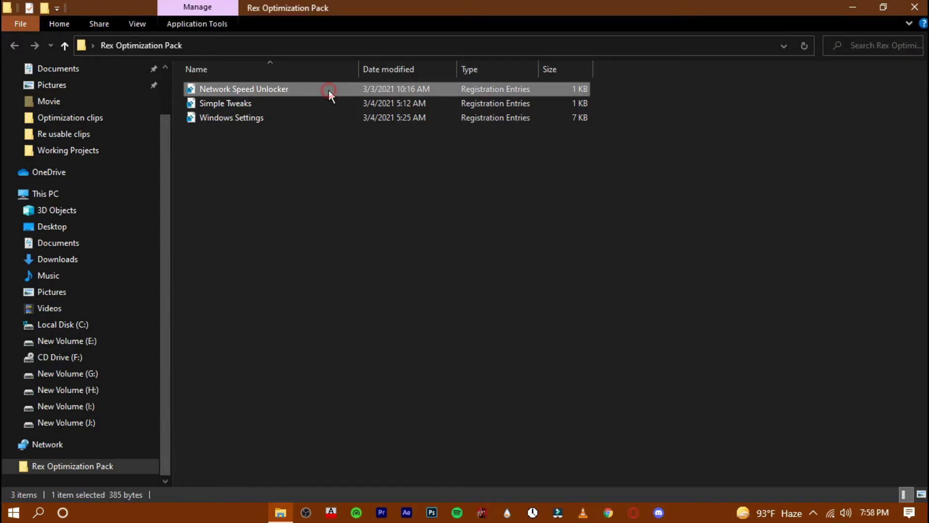
double_click(329, 90)
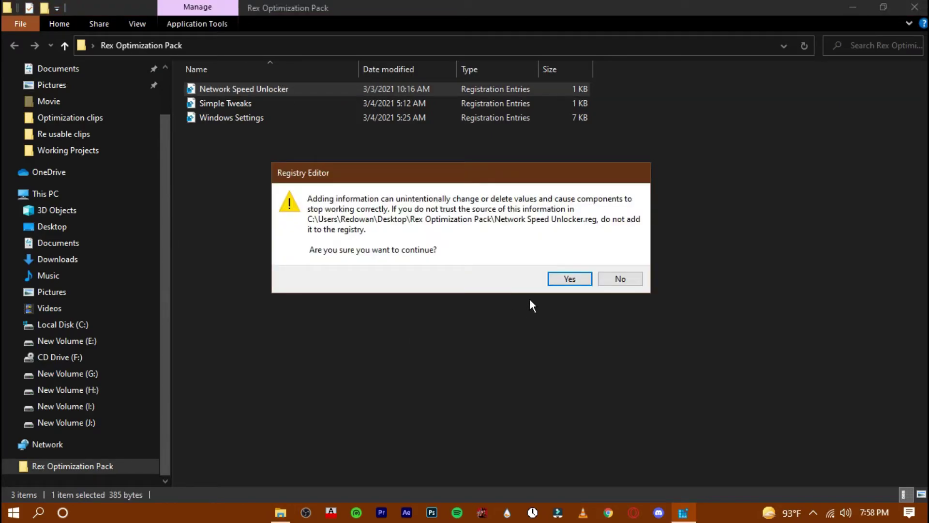
left_click(559, 279)
left_click(621, 262)
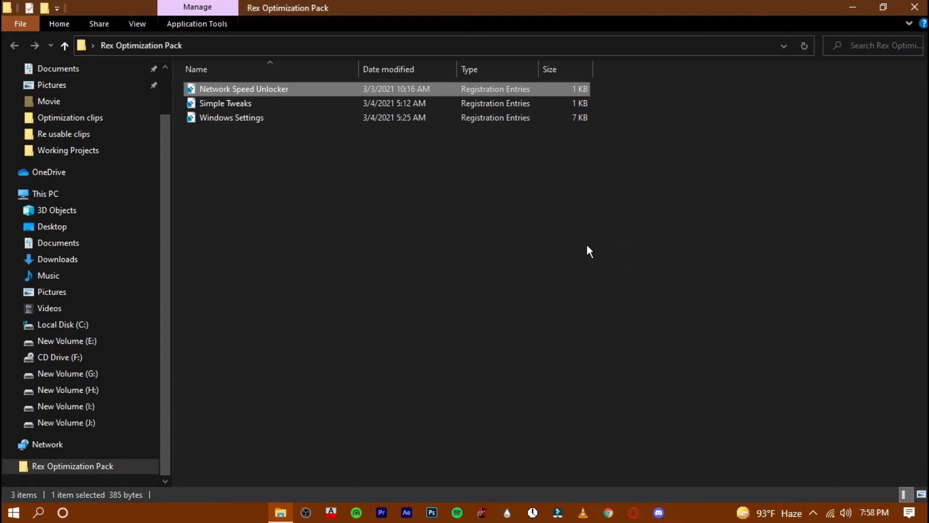
Step: Merge the Simple Tweaks and Windows Settings .reg files into the registry
left_click(249, 105)
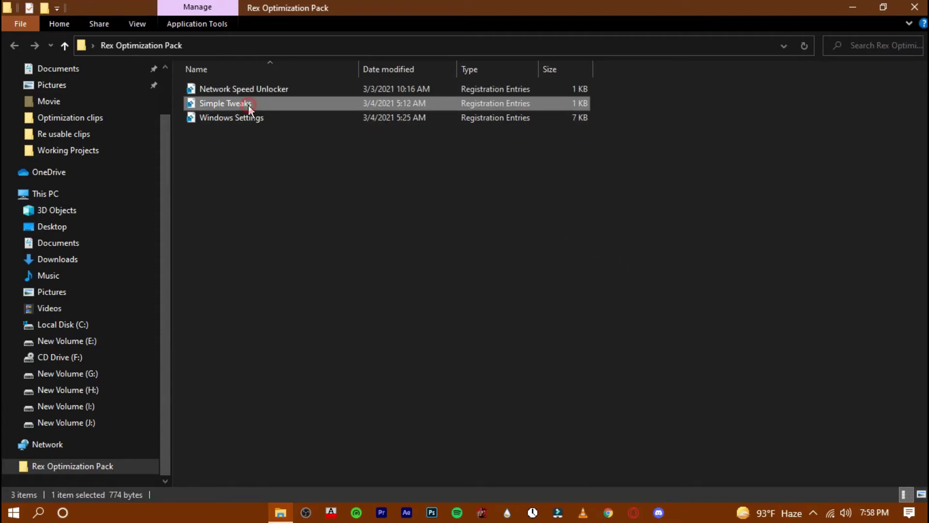
double_click(248, 104)
left_click(559, 279)
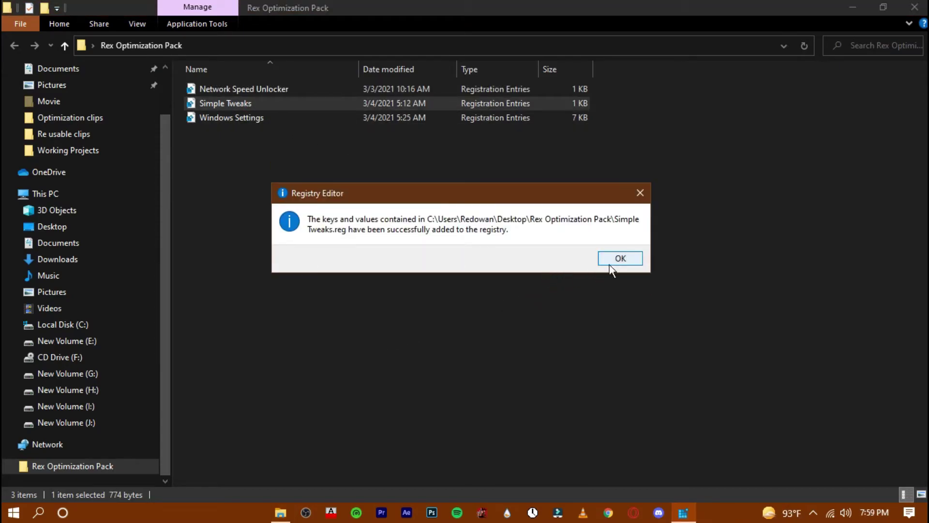
left_click(624, 258)
left_click(239, 120)
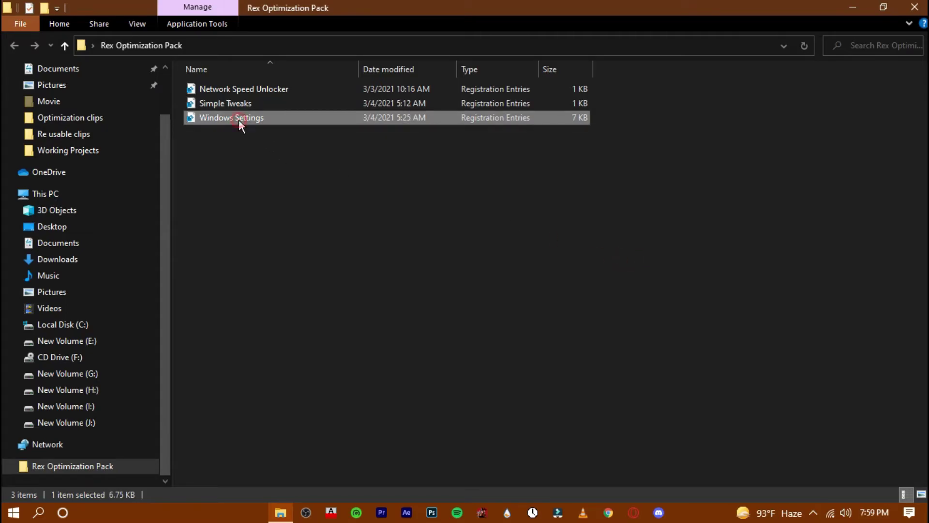
double_click(239, 120)
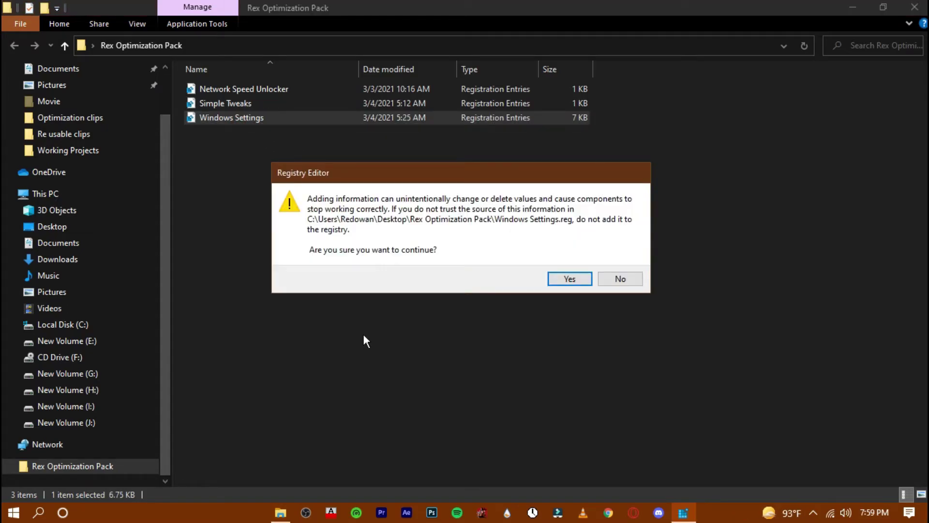
left_click(550, 280)
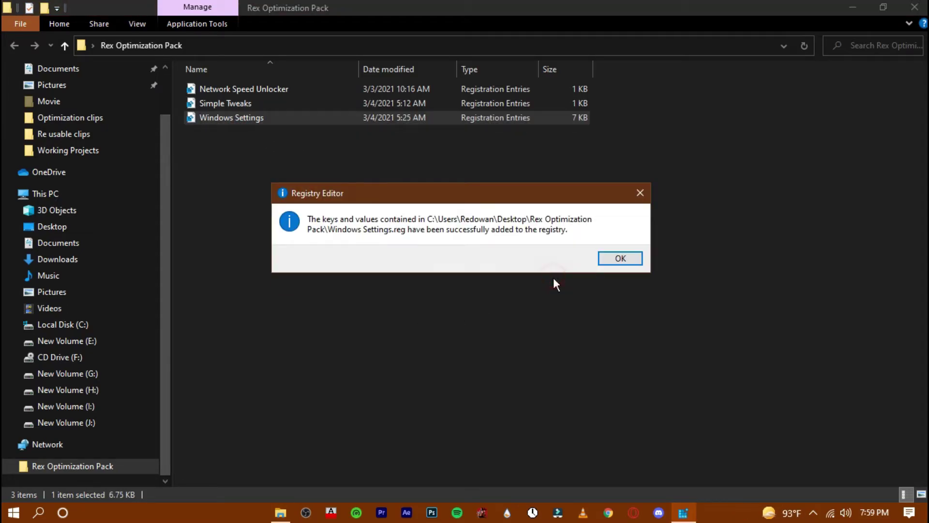
left_click(607, 258)
left_click(596, 260)
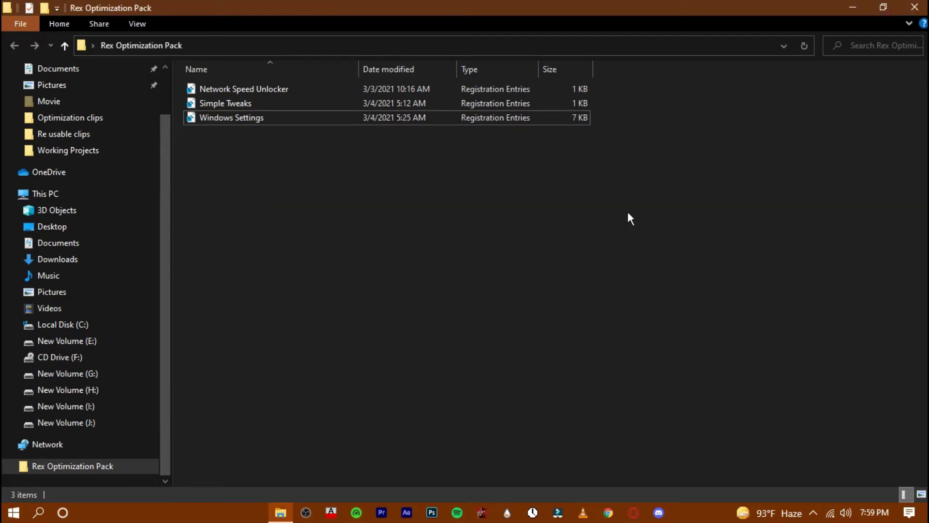
Step: Close Explorer, run TimerResolution at its 0.500 ms maximum, and minimize it
left_click(915, 7)
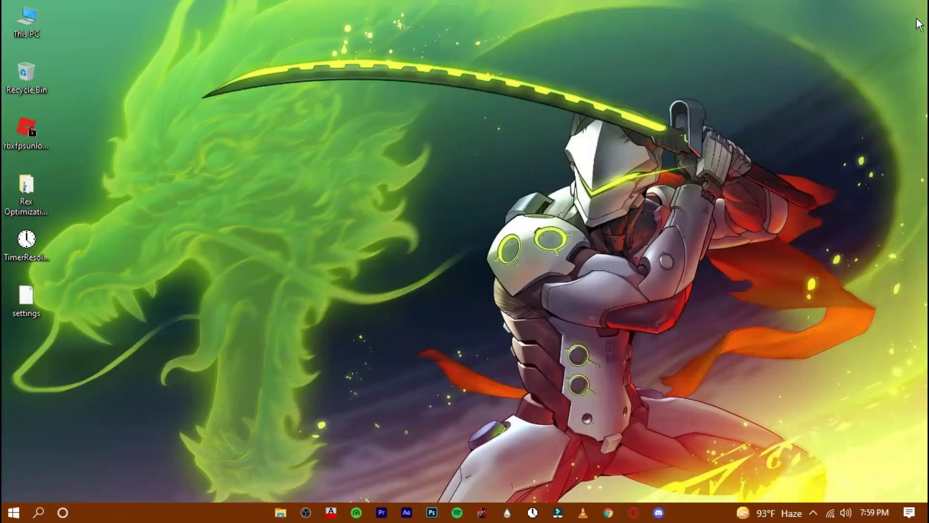
left_click(241, 206)
left_click(36, 247)
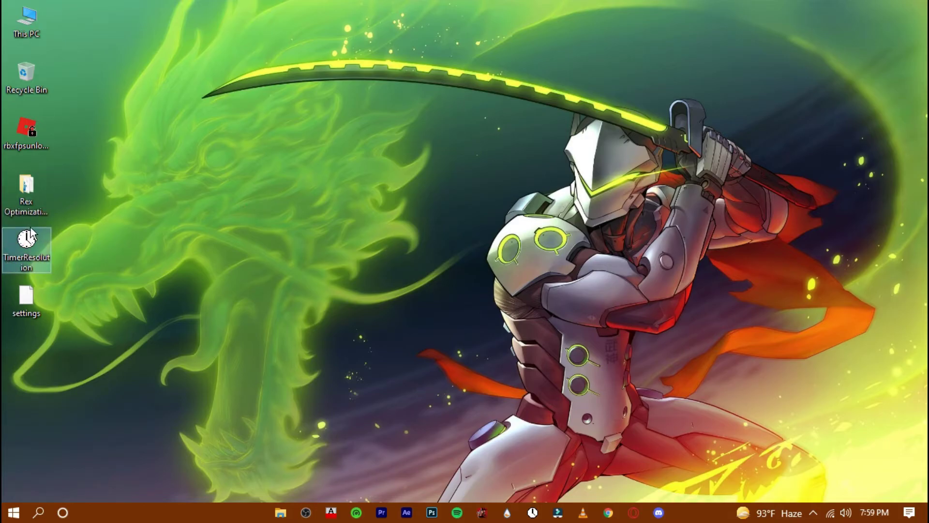
double_click(39, 239)
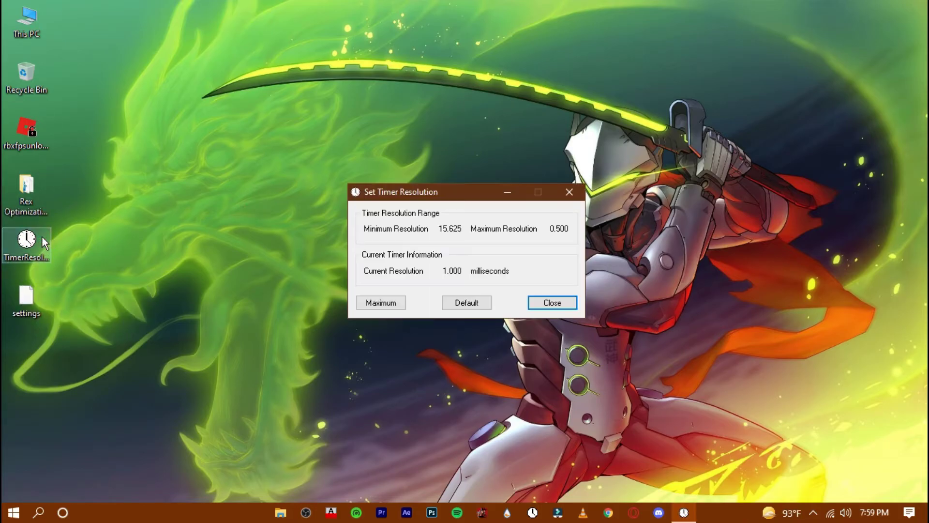
left_click(382, 303)
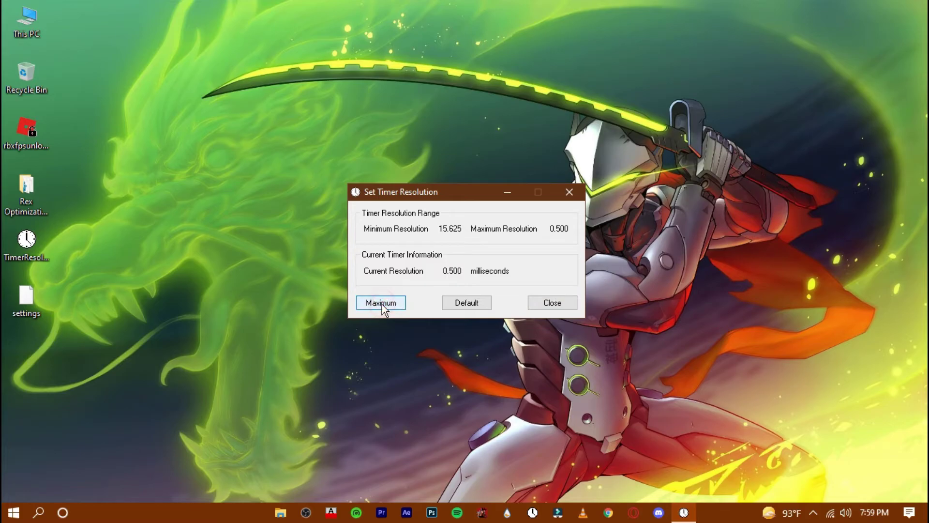
left_click(506, 193)
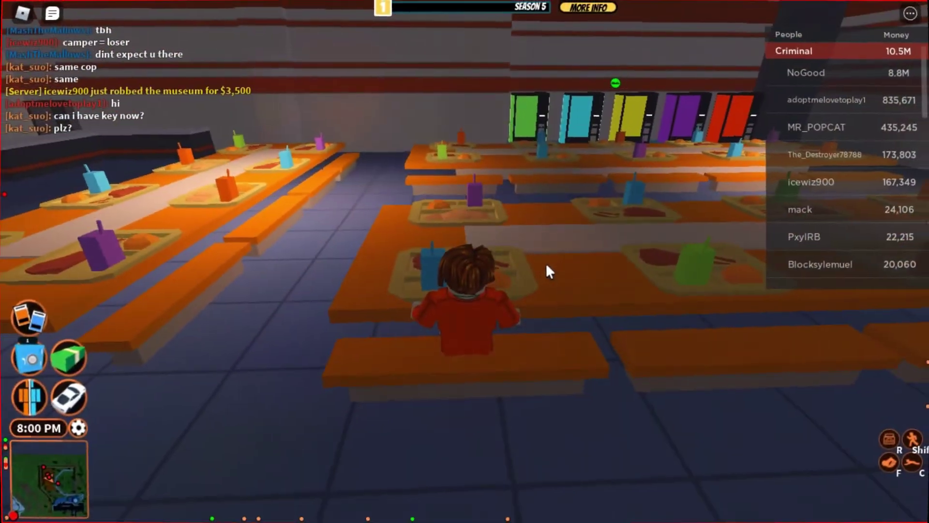
Step: Open the Roblox in-game menu's Settings tab and scroll to the graphics options
key("Escape")
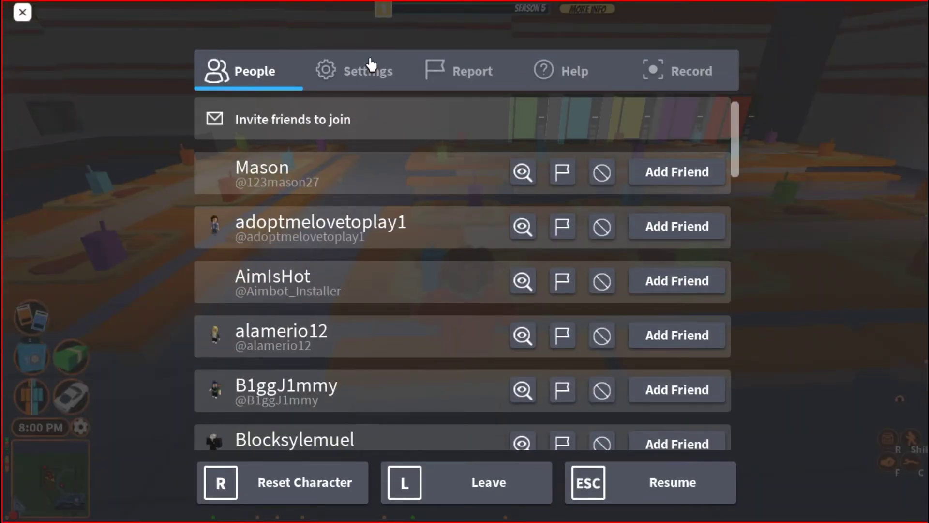
left_click(364, 87)
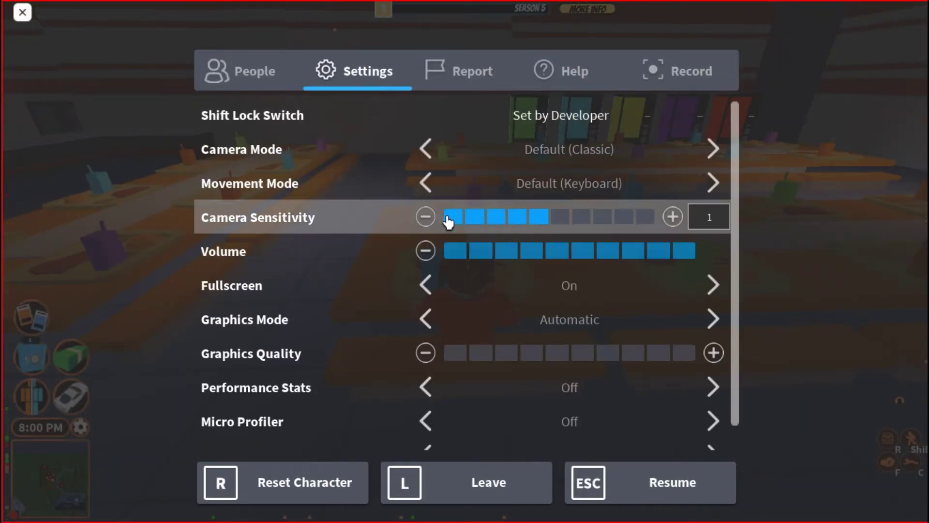
scroll(361, 244, "down", 1)
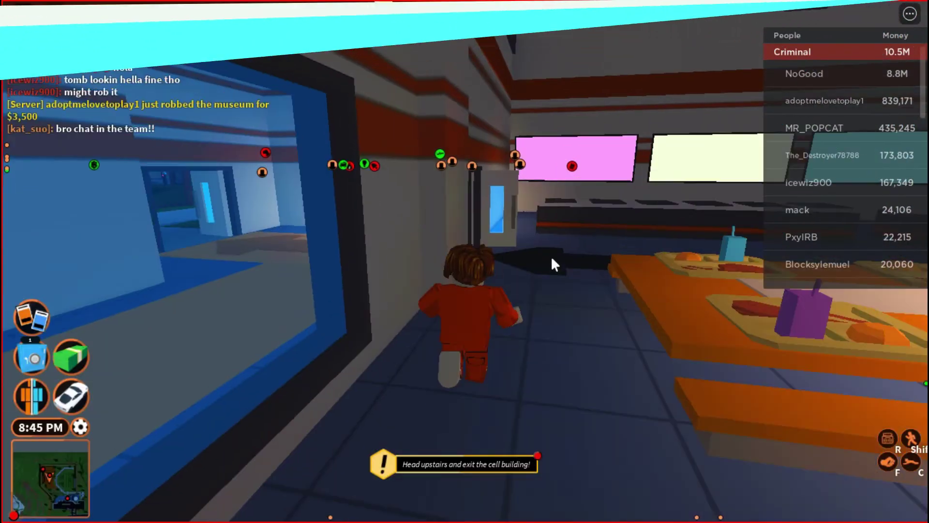
Step: Walk the character down the corridor, out of the cell building, and across the lawn
key("w")
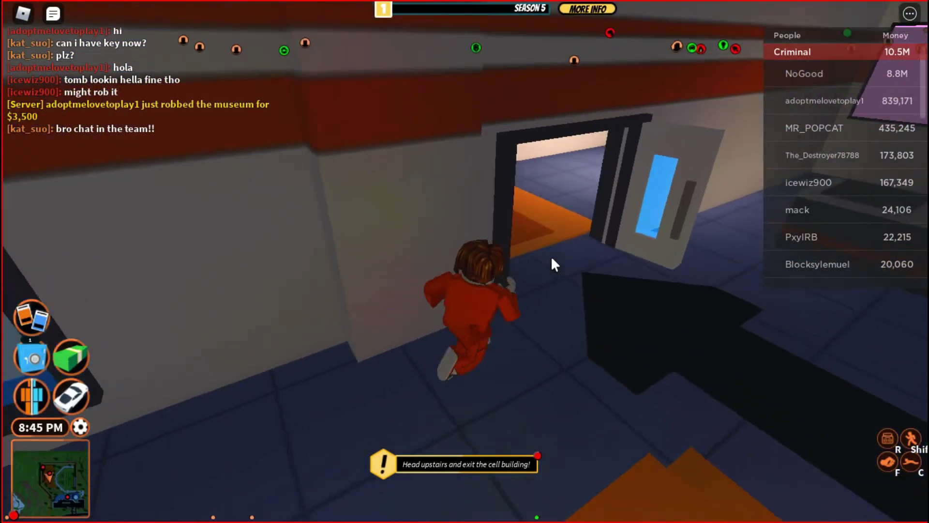
key("w")
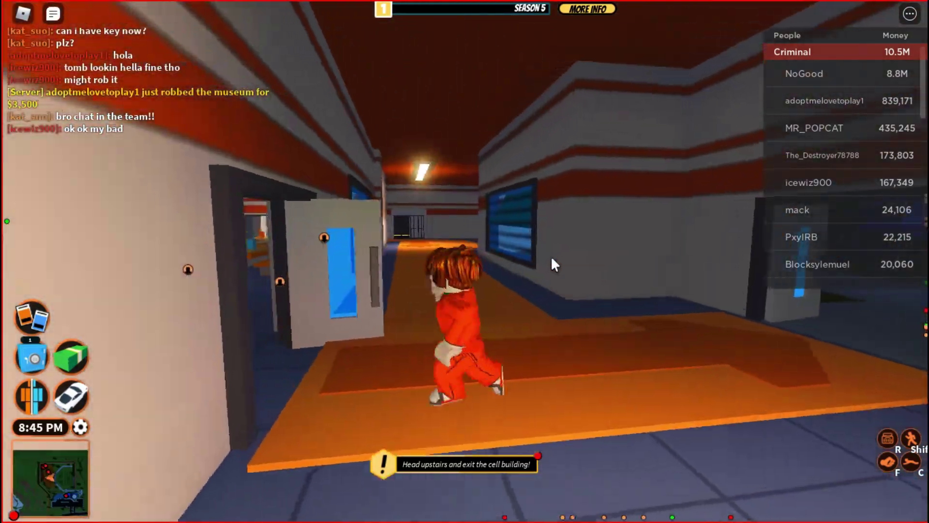
key("w")
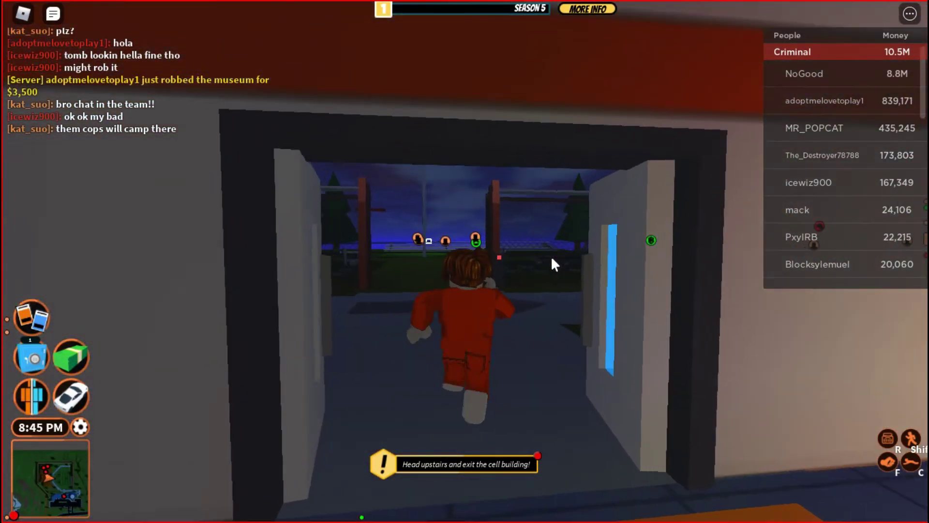
key("w")
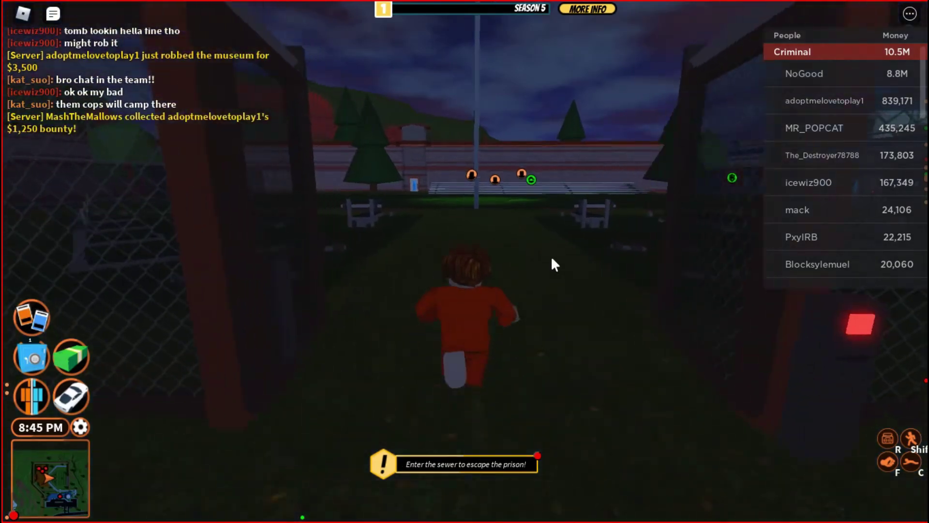